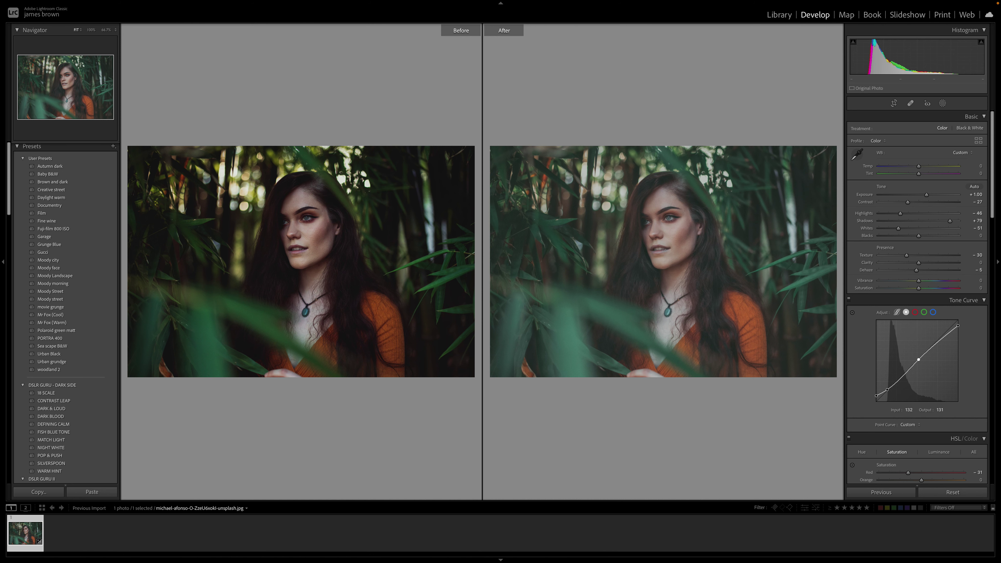
Exit Before/After into Loupe view and reset all Develop adjustments to defaults
key("y")
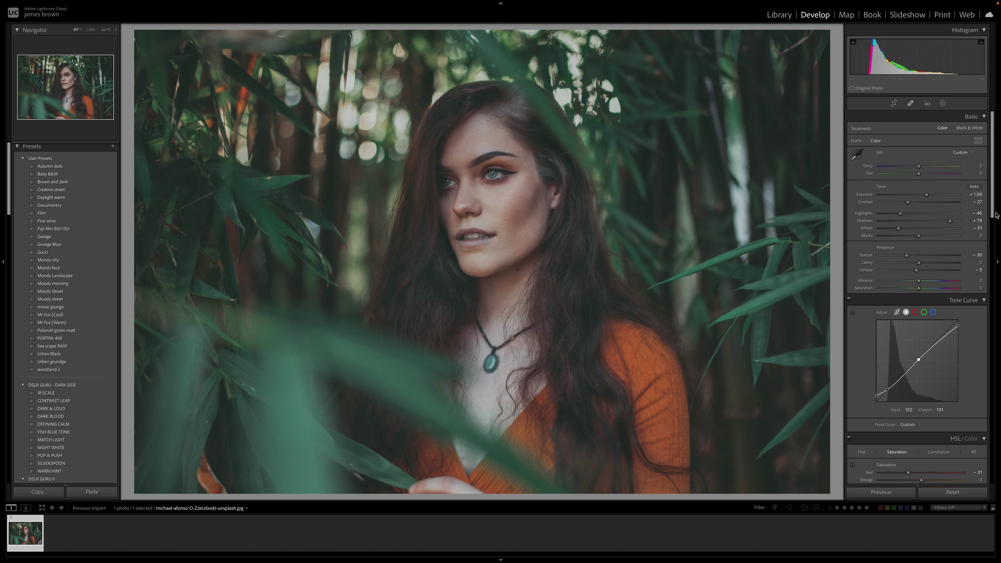
left_click(961, 491)
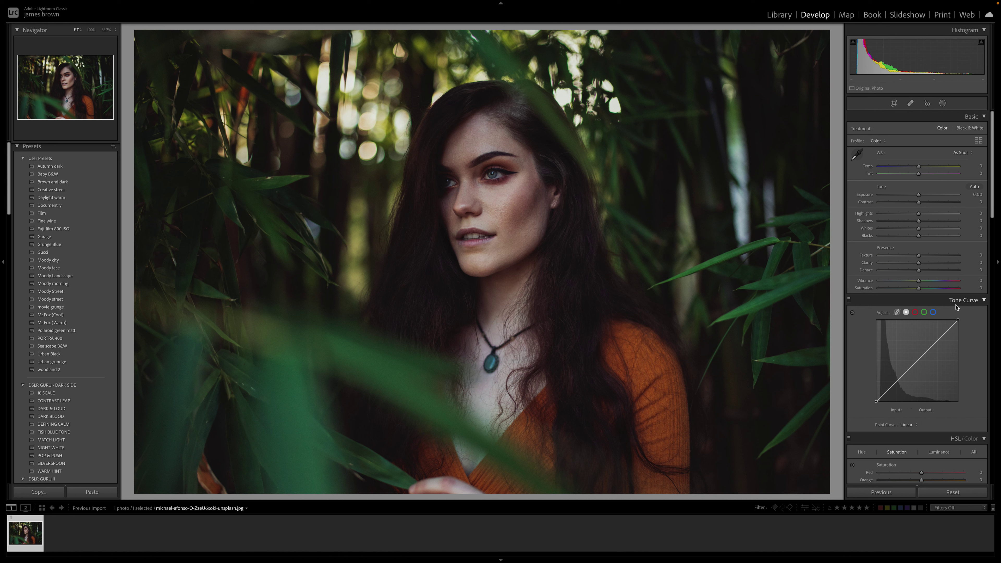
Shape a matte tone curve: lower the white point, lift the black point, add two midtone points
left_click_drag(958, 321, 964, 327)
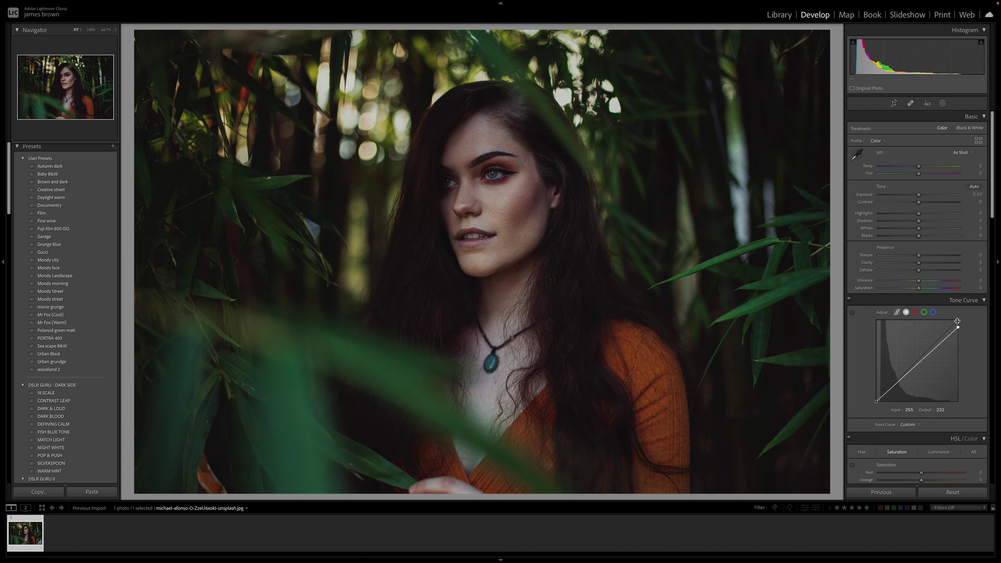
scroll(960, 340, "down", 3)
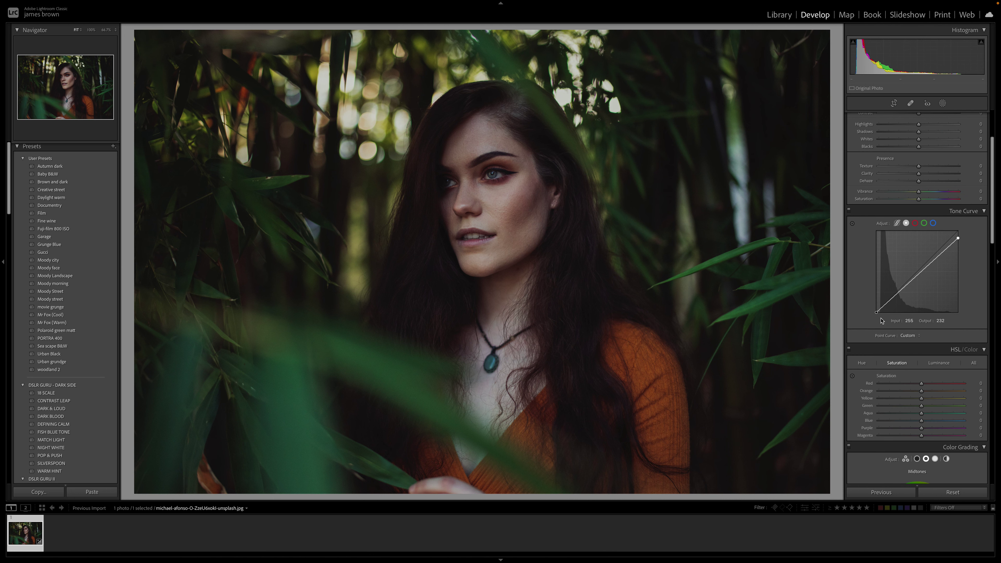
left_click_drag(876, 313, 875, 309)
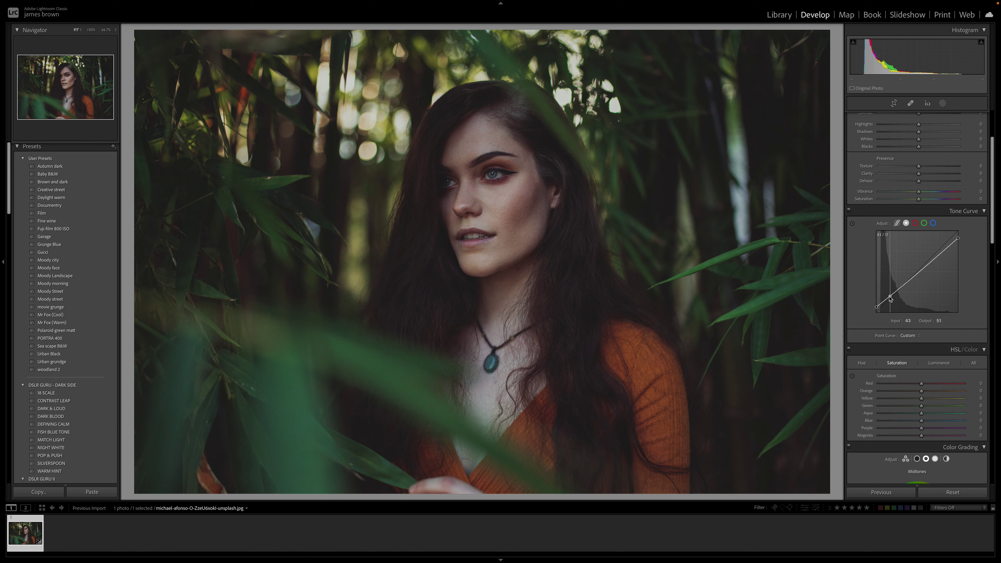
left_click(890, 295)
left_click(918, 271)
left_click_drag(890, 296, 875, 306)
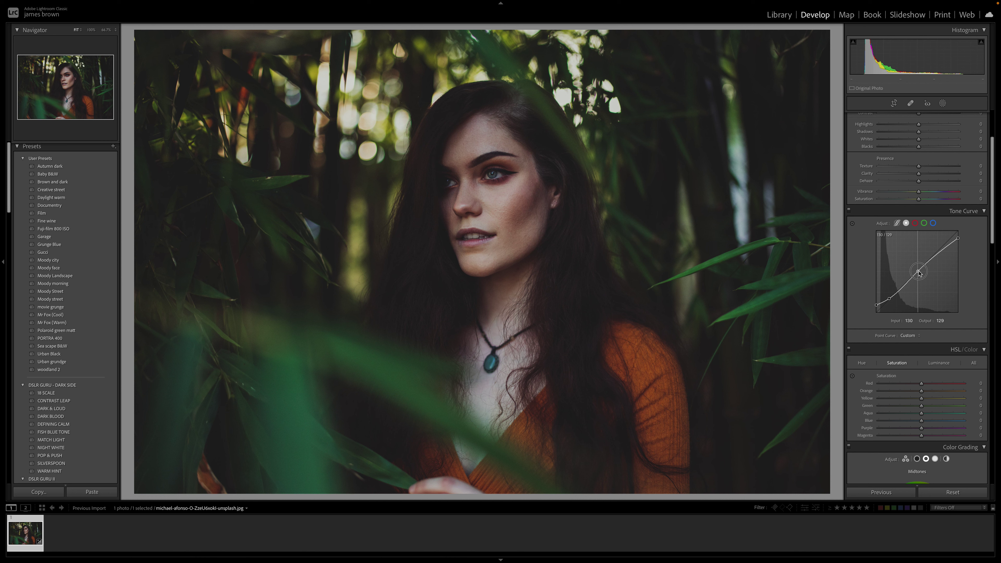
left_click_drag(920, 272, 916, 272)
scroll(949, 165, "up", 5)
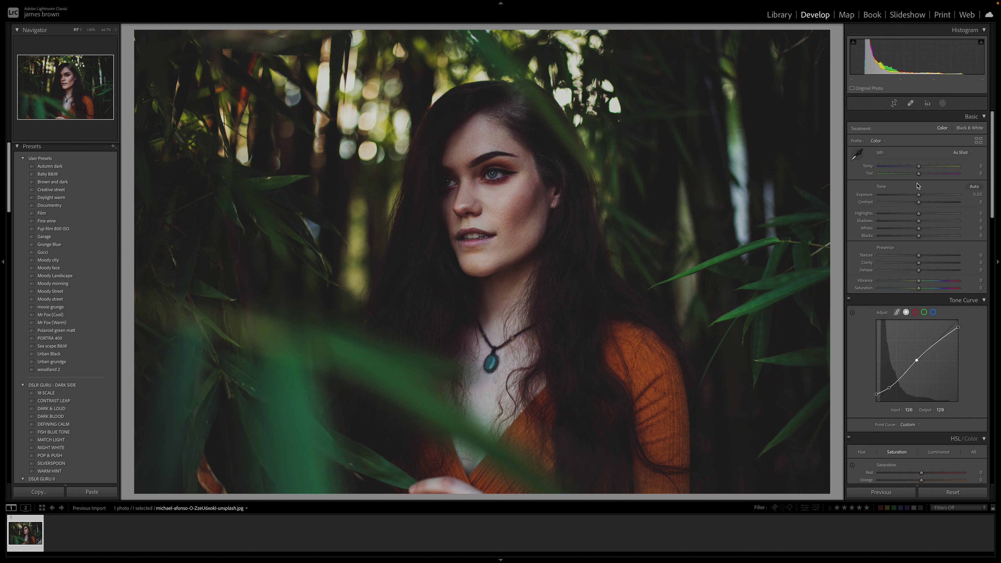
Set Exposure to +0.80 and Contrast to −30 in the Basic panel
left_click_drag(919, 197, 924, 199)
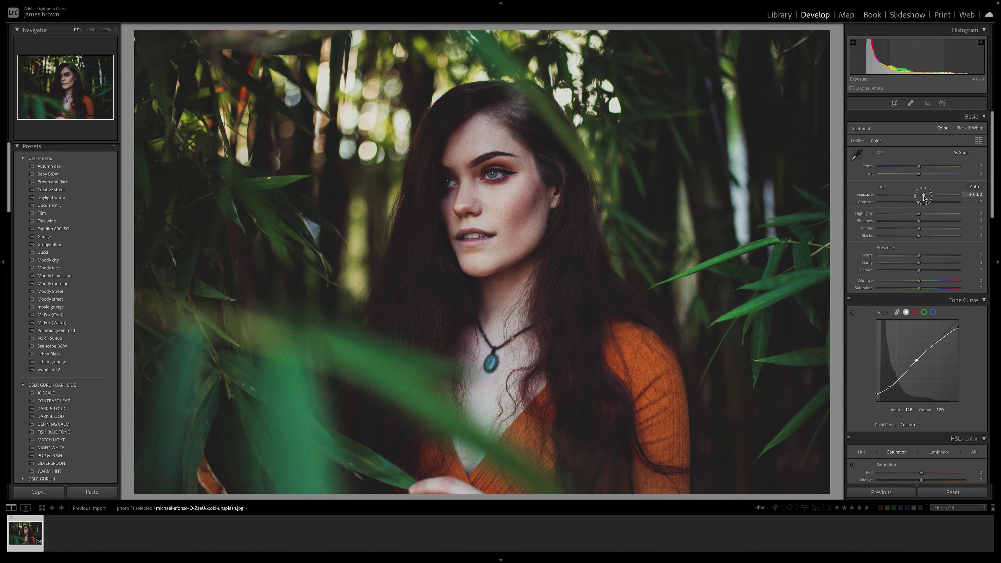
left_click_drag(923, 198, 927, 198)
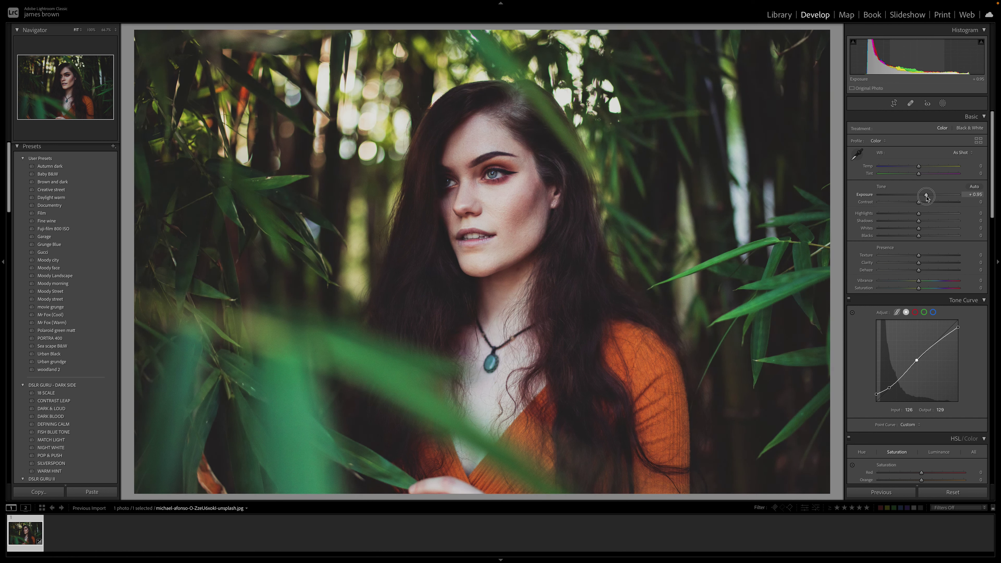
left_click_drag(928, 198, 926, 197)
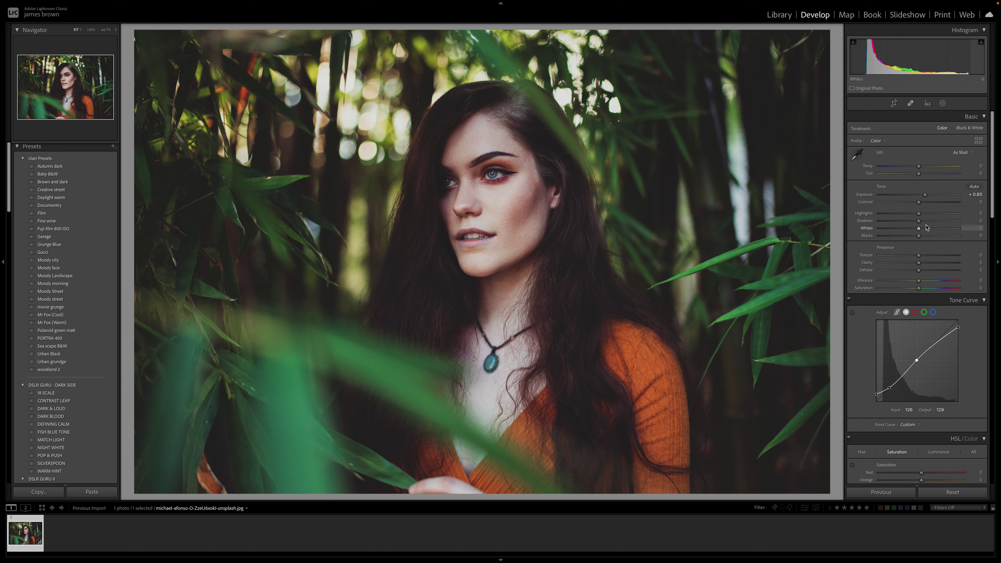
left_click(918, 203)
left_click_drag(920, 203, 910, 204)
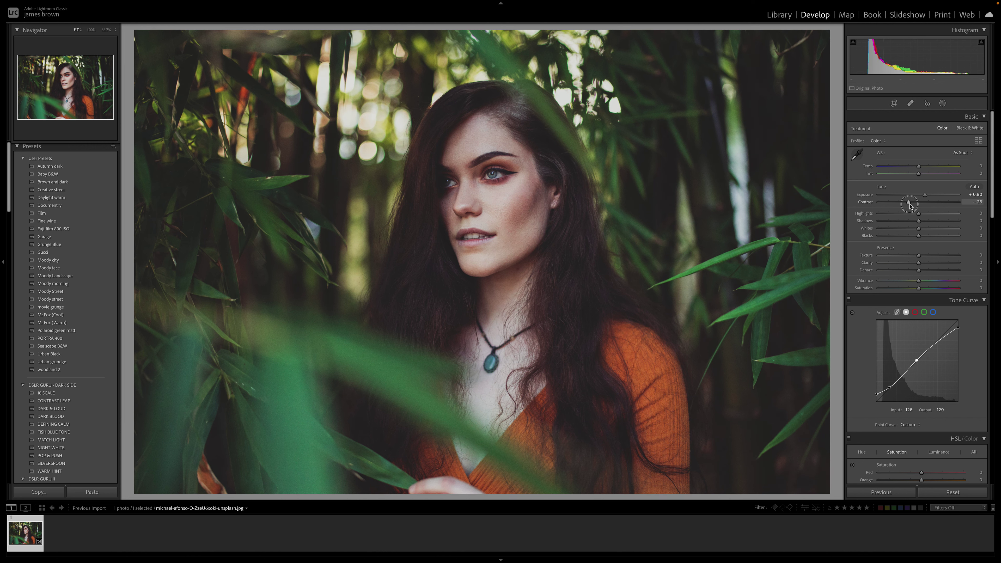
left_click_drag(909, 205, 908, 207)
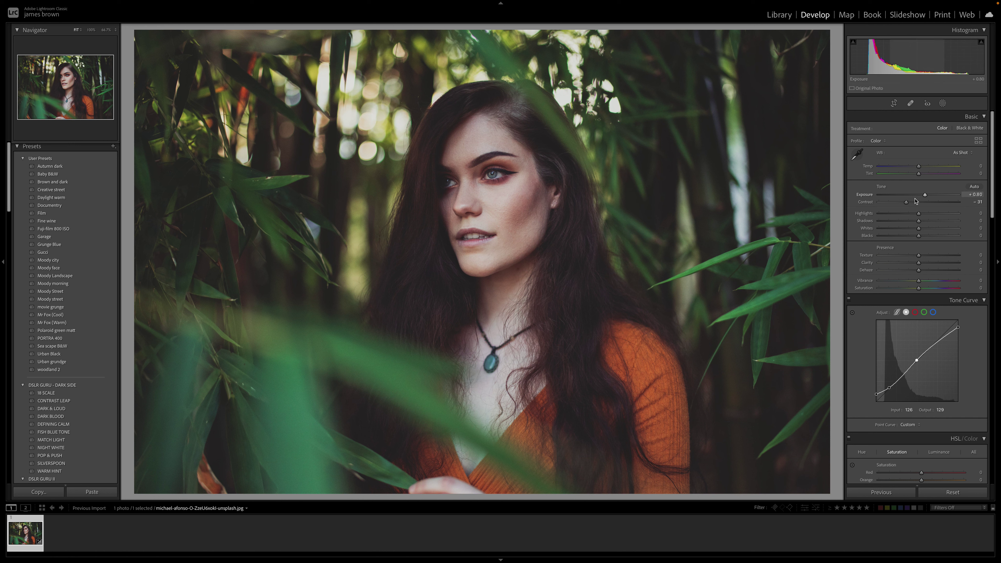
left_click_drag(907, 204, 907, 204)
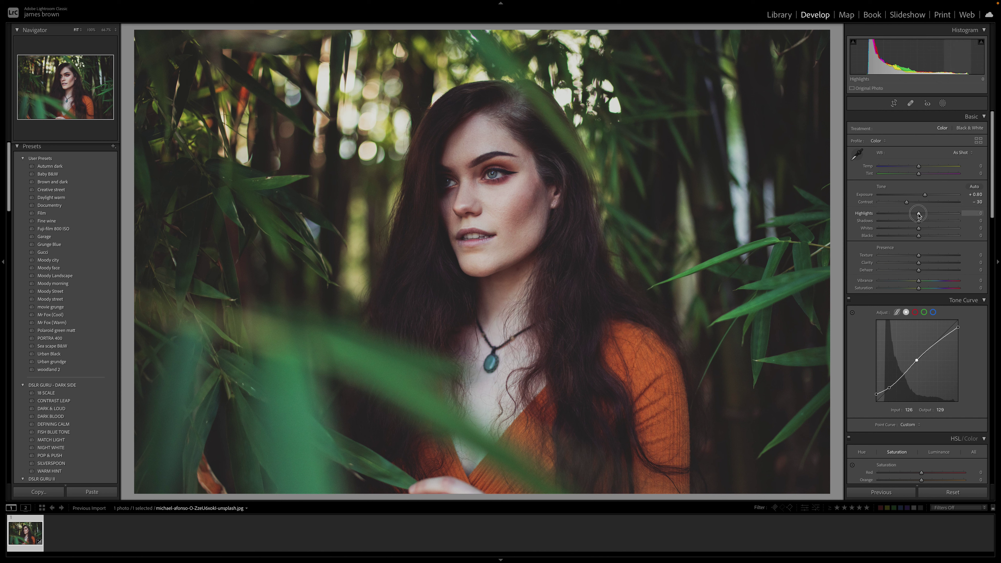
Set Highlights to −45, Shadows to +80 and Whites to −51
left_click_drag(918, 214, 900, 215)
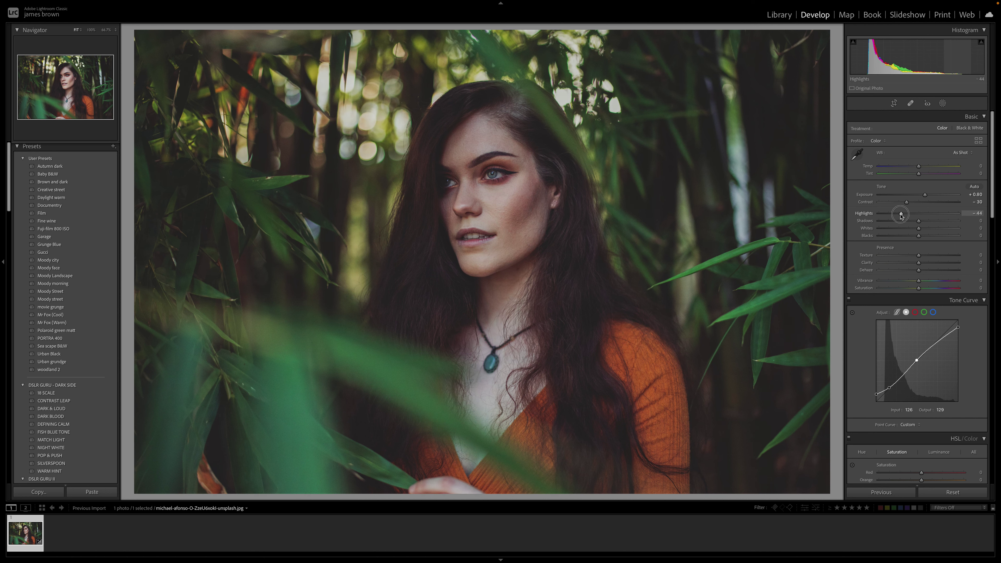
left_click_drag(901, 215, 901, 216)
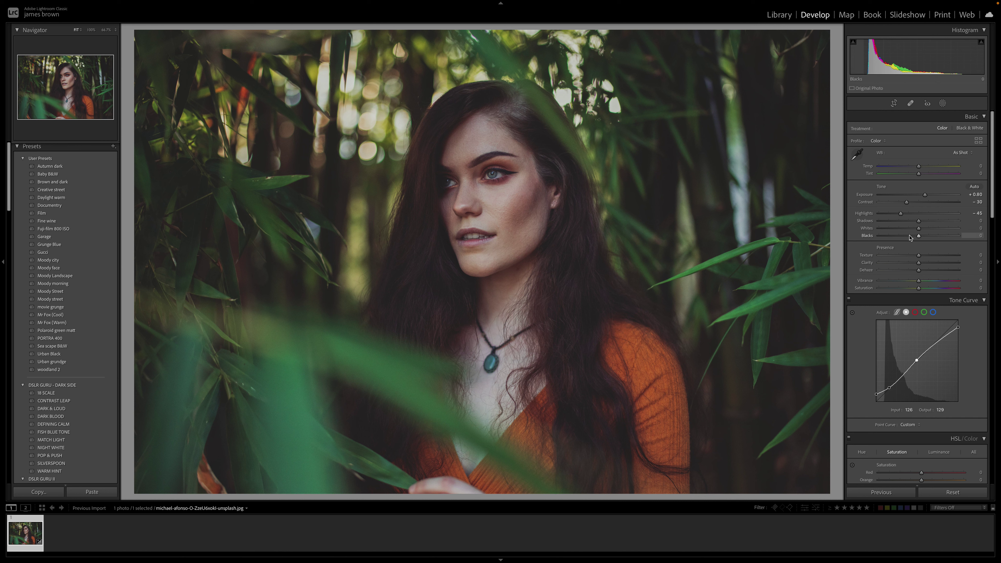
left_click_drag(919, 222, 950, 223)
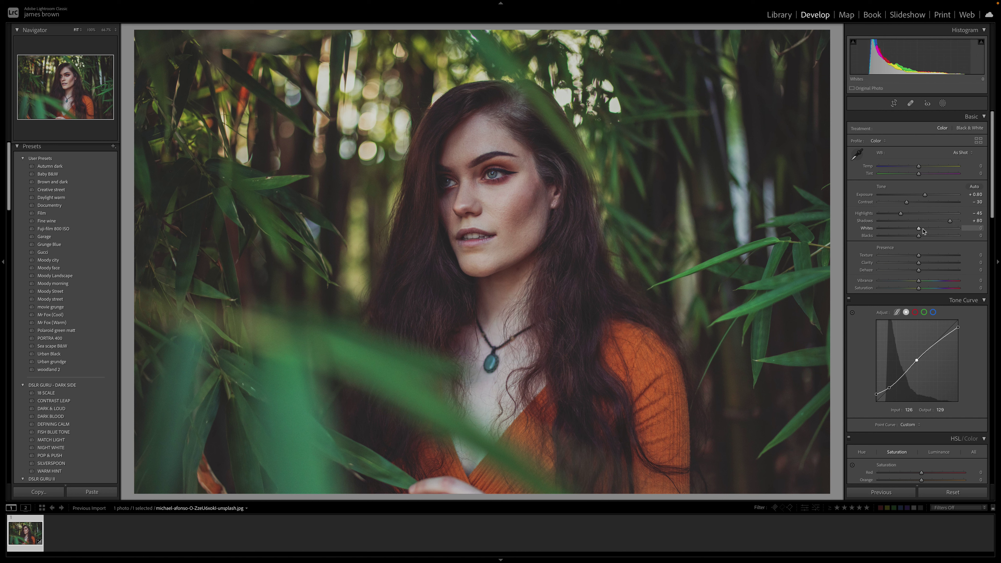
left_click_drag(919, 231, 900, 232)
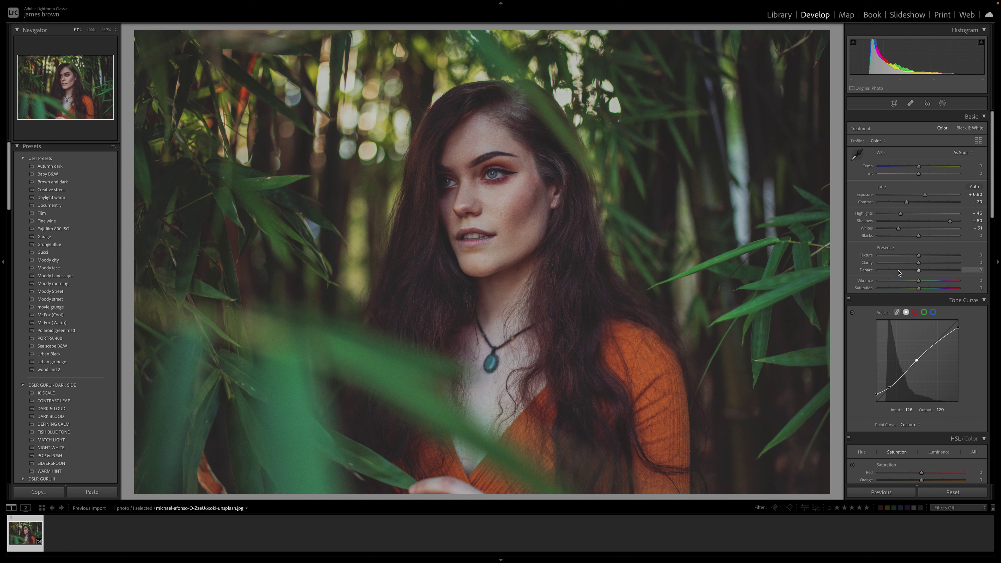
scroll(899, 263, "down", 3)
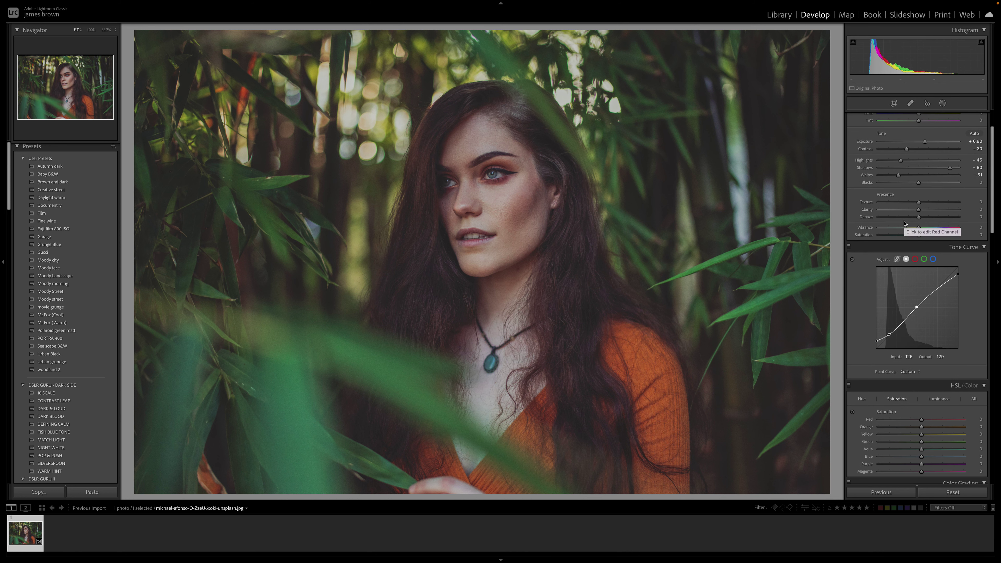
Set Texture to −30 and Dehaze to −7, then compare against the original in Before/After
left_click_drag(919, 203, 908, 205)
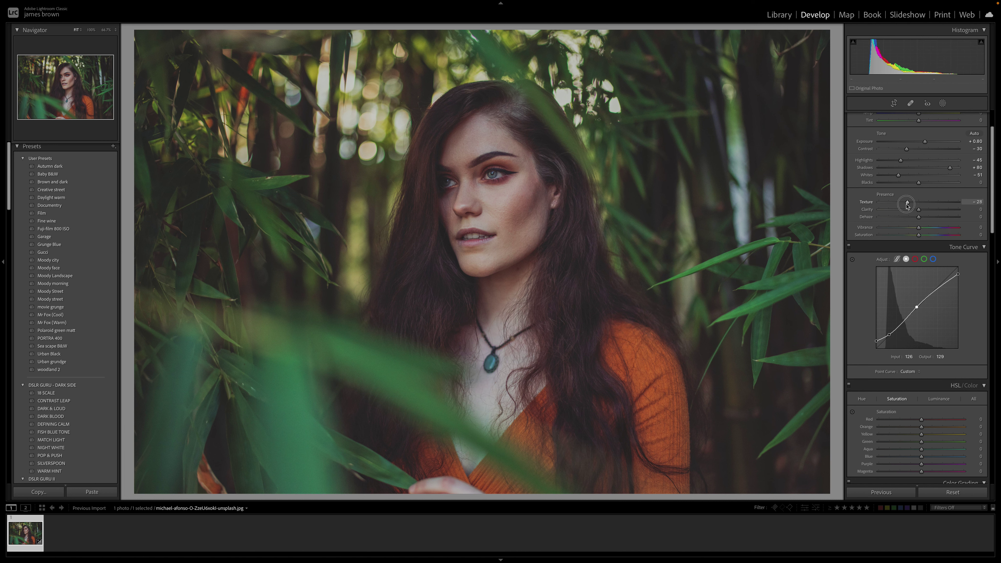
left_click_drag(905, 206, 905, 207)
mouse_move(919, 218)
left_mouse_down()
mouse_move(928, 217)
mouse_move(903, 219)
mouse_move(915, 221)
left_mouse_up()
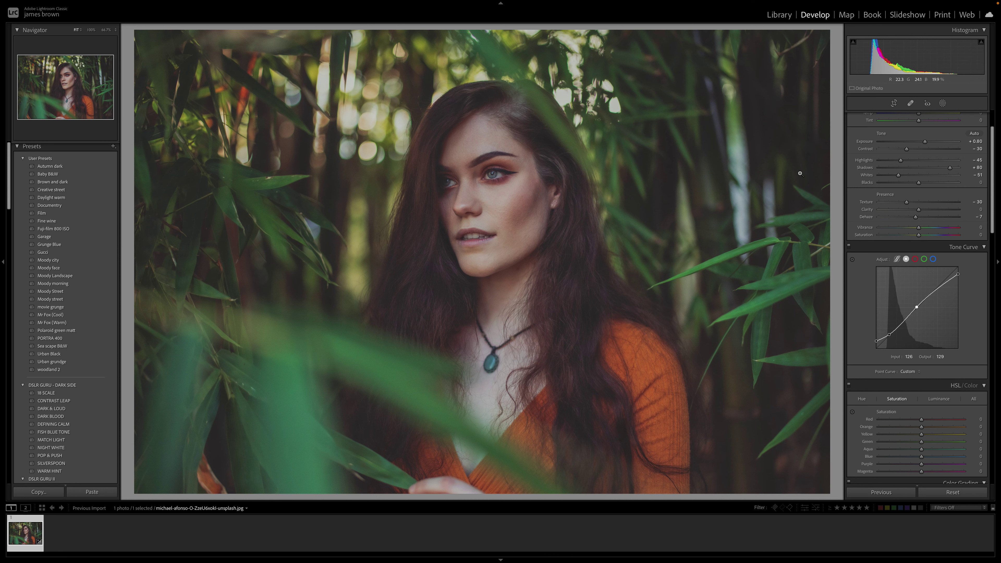
key("y")
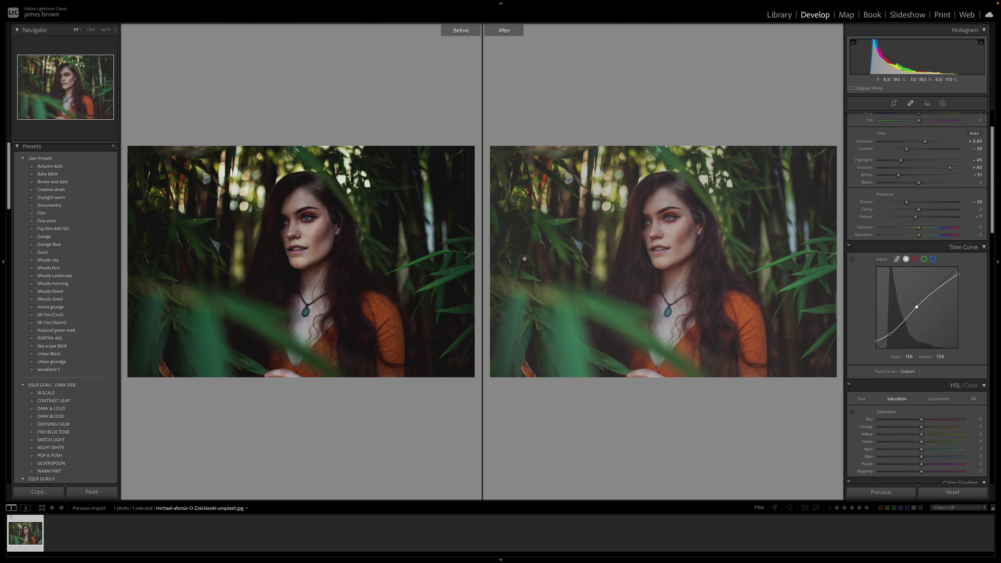
key("y")
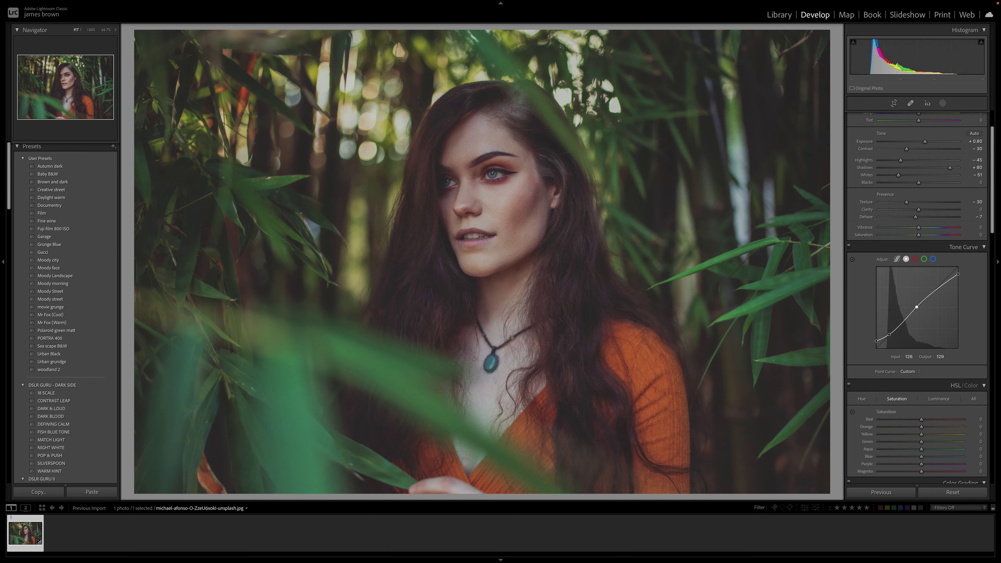
Set HSL hue values to Red +17, Green +75 and Blue −25
scroll(925, 256, "down", 8)
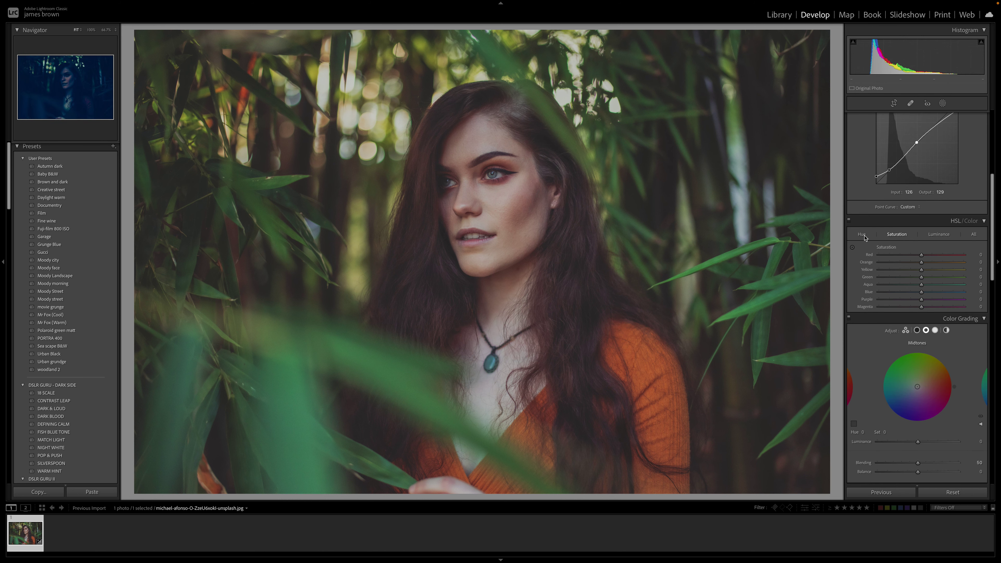
left_click(863, 236)
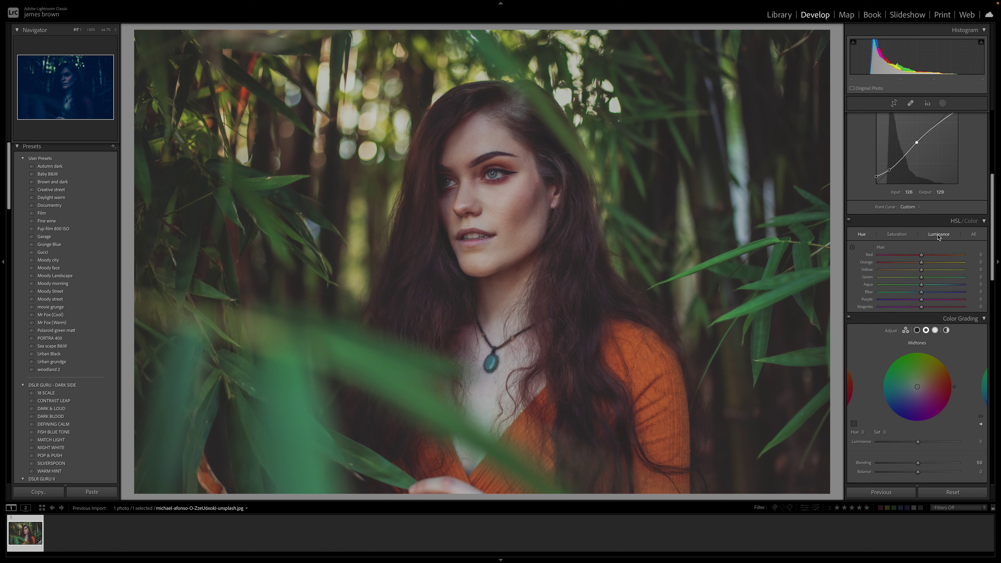
left_click(922, 256)
left_click_drag(921, 256, 929, 257)
left_click_drag(929, 256, 929, 257)
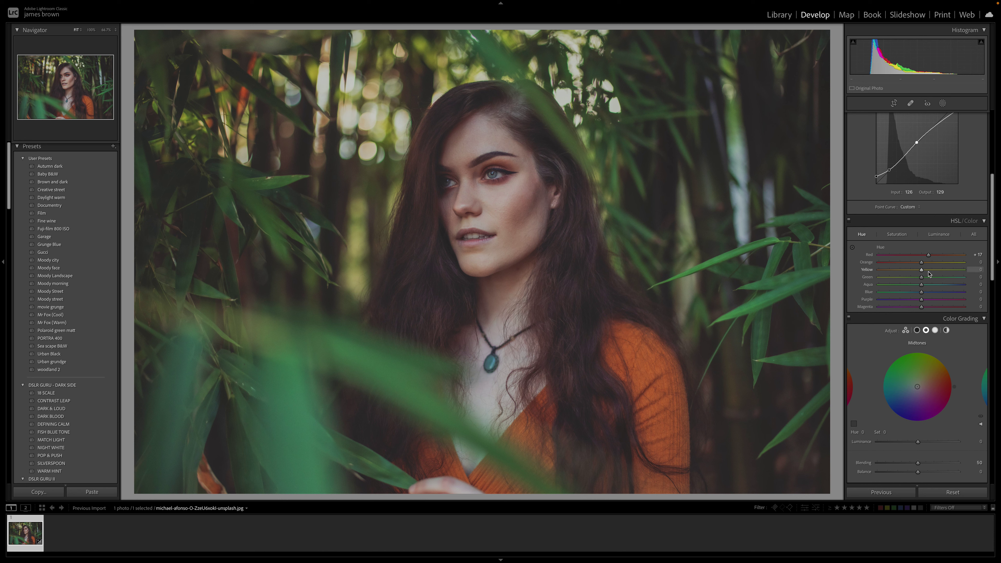
left_click_drag(924, 279, 955, 281)
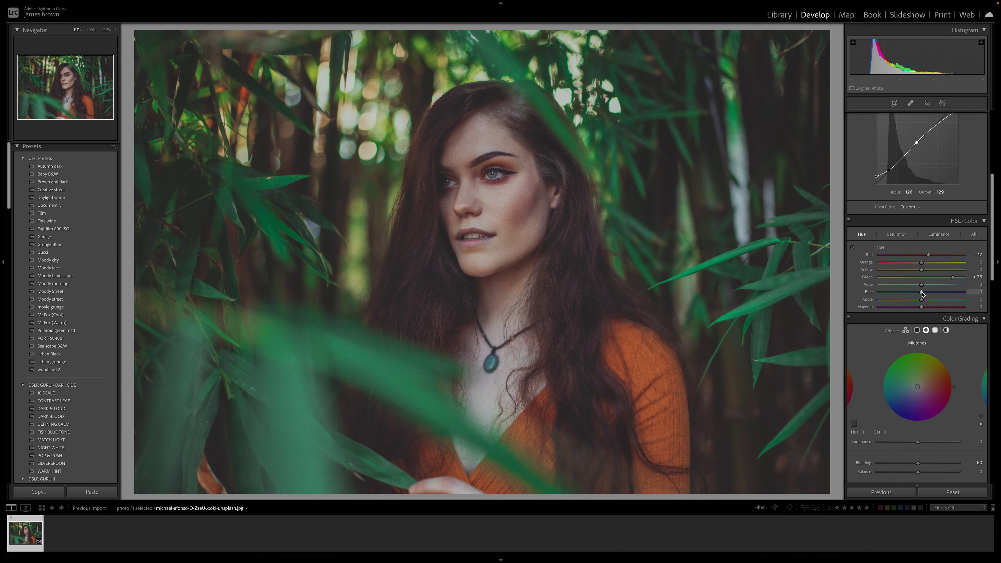
left_click_drag(922, 293, 911, 295)
left_click_drag(910, 292, 911, 293)
left_click(904, 236)
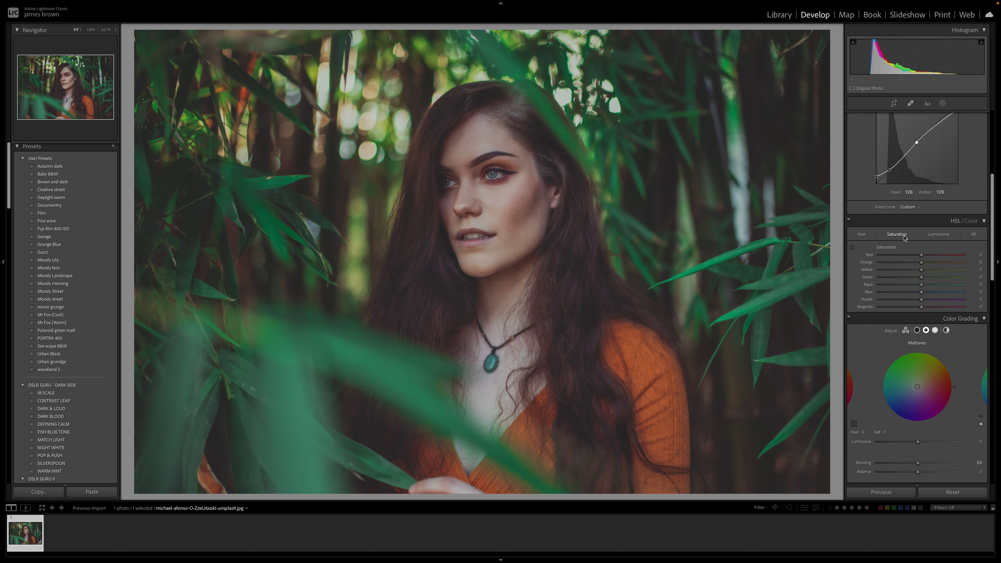
Lower HSL saturation: Red −31, Yellow −51, Green −50, Aqua −16, Blue −25, Purple and Magenta −100
left_click(921, 256)
left_click_drag(921, 256, 899, 271)
left_click_drag(900, 270, 902, 271)
left_click_drag(900, 270, 900, 270)
mouse_move(921, 277)
left_mouse_down()
mouse_move(900, 278)
mouse_move(915, 287)
left_mouse_up()
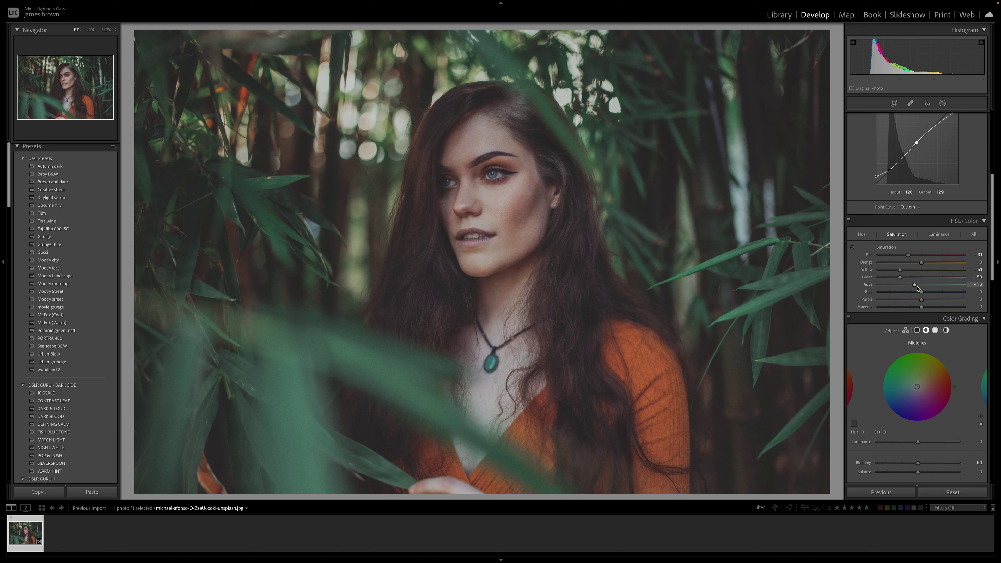
left_click_drag(923, 295, 850, 298)
left_click_drag(921, 306, 863, 310)
Set HSL luminance to Orange −31, Green −38, Aqua +41 and Blue +47
left_click(938, 234)
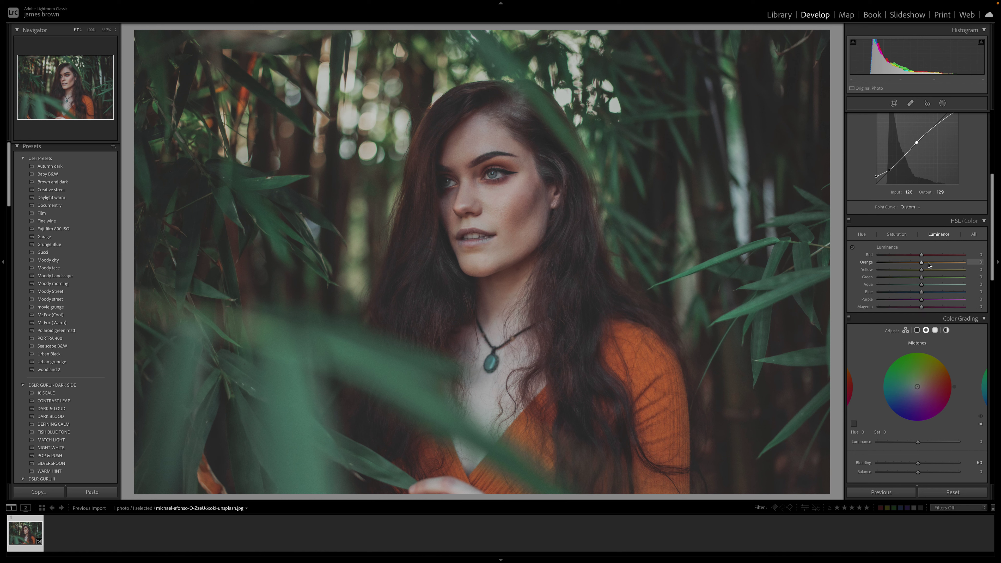
left_click_drag(922, 264, 914, 262)
left_click_drag(922, 280, 906, 280)
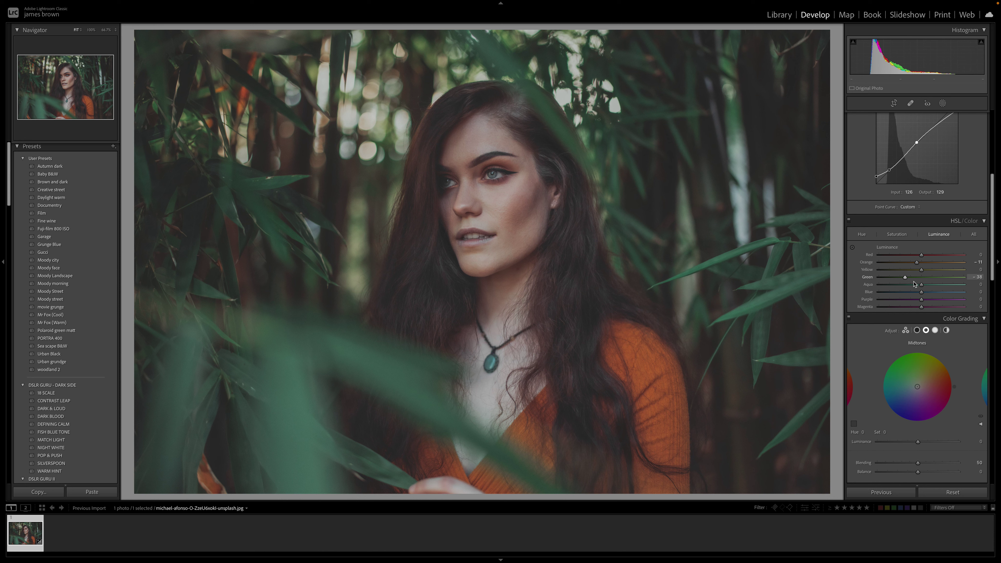
left_click_drag(922, 285, 939, 288)
left_click(940, 295)
left_click_drag(939, 295, 942, 295)
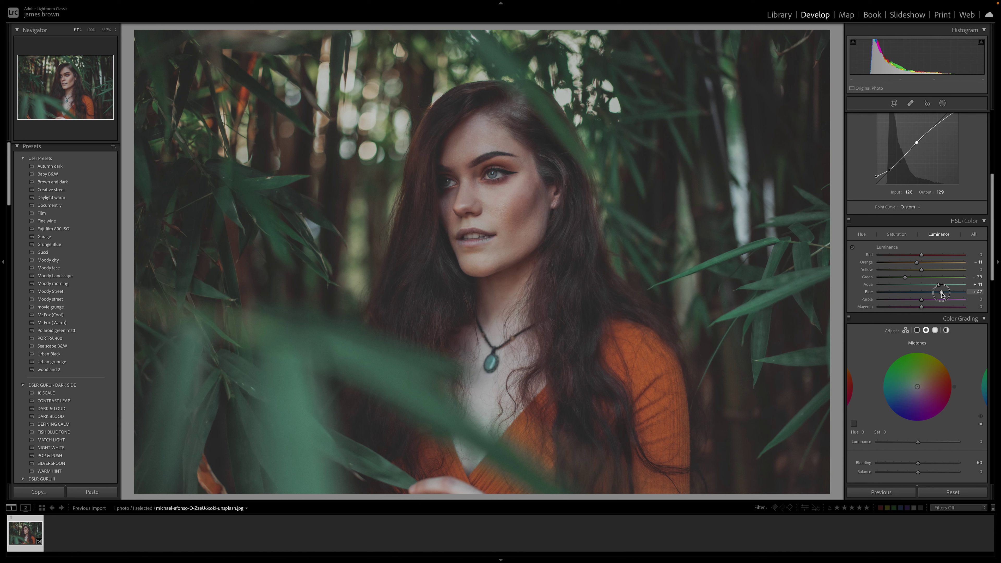
left_click_drag(942, 293, 941, 294)
left_click(849, 220)
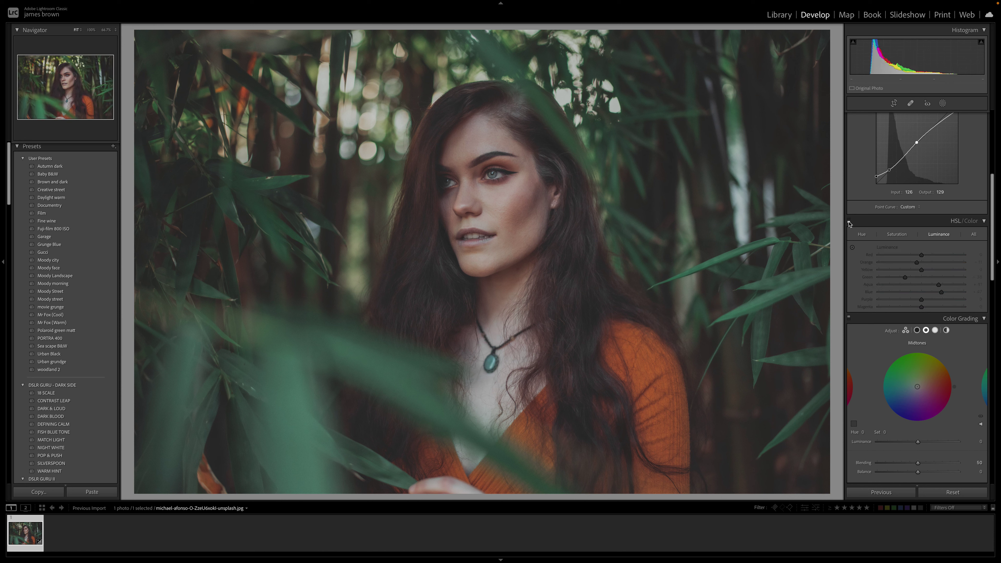
left_click(849, 221)
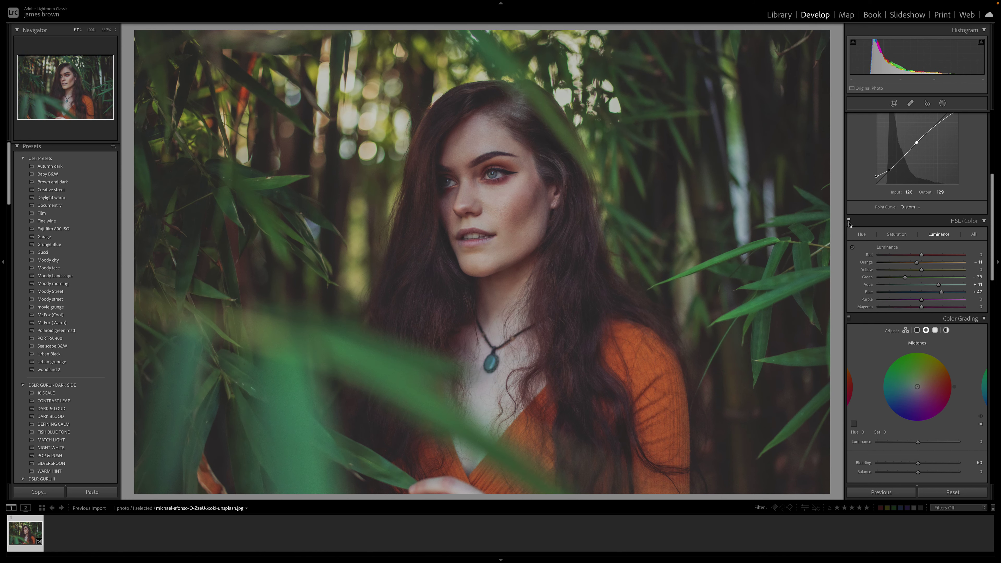
left_click(849, 222)
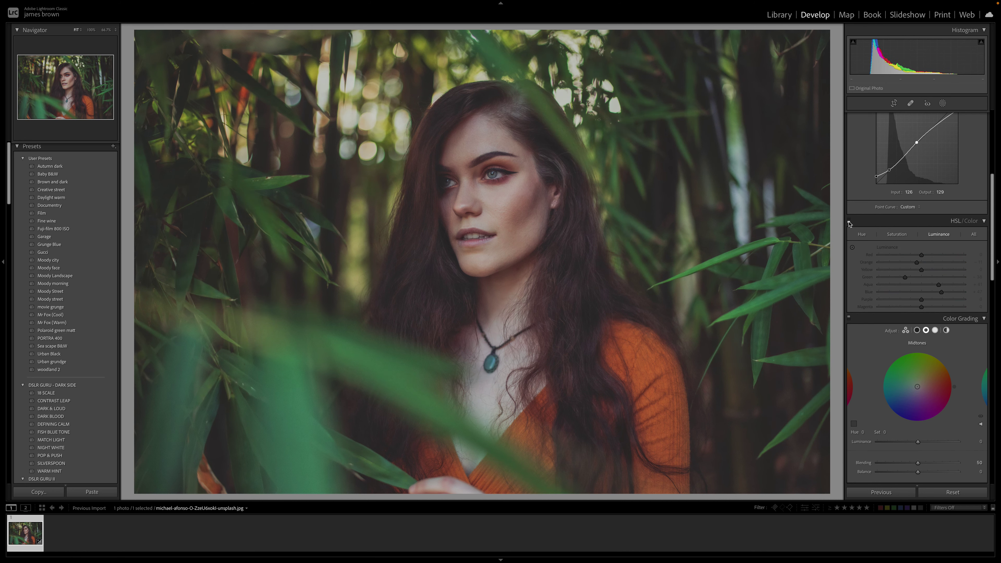
left_click(848, 222)
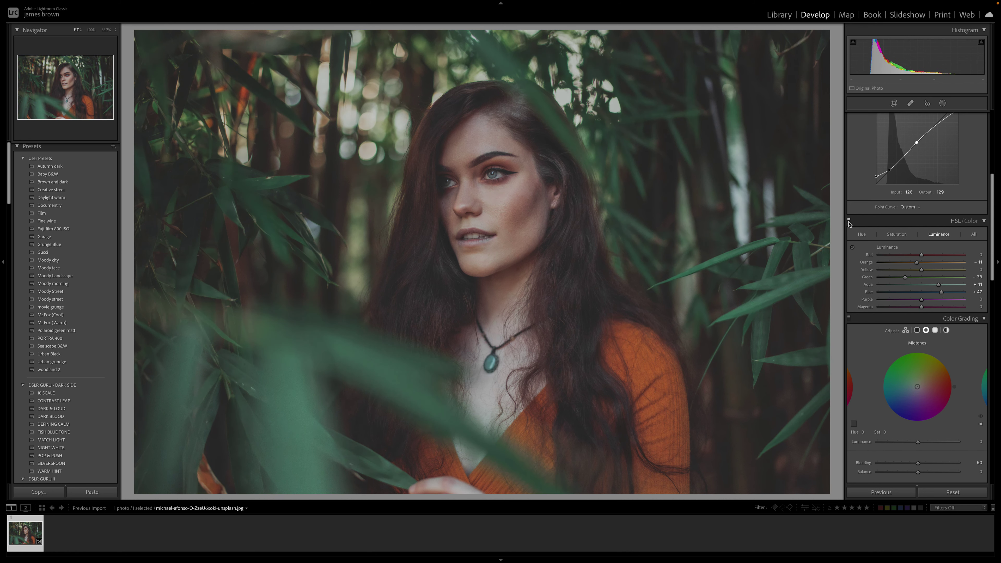
left_click(849, 222)
left_click(849, 222)
left_click(849, 222)
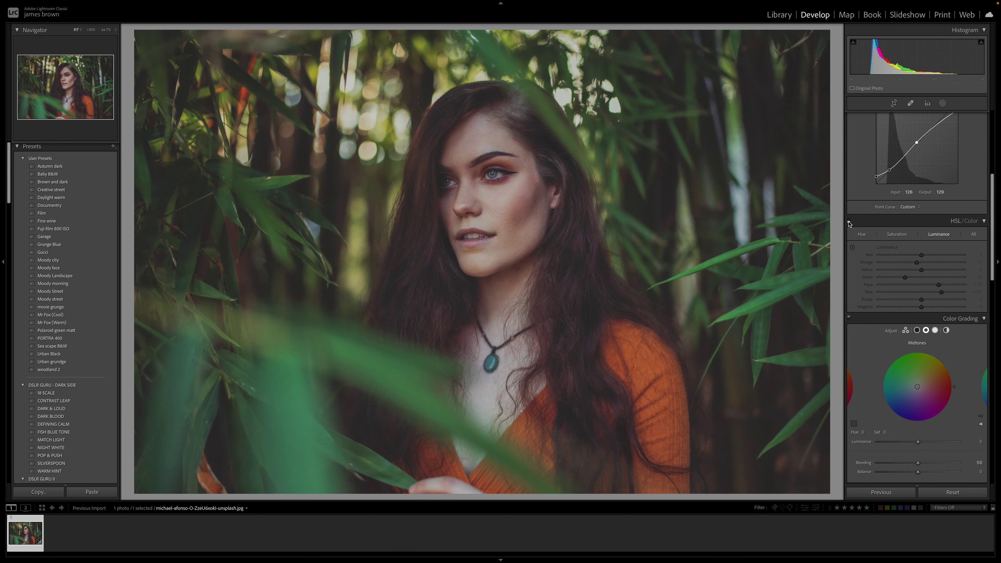
left_click(528, 172)
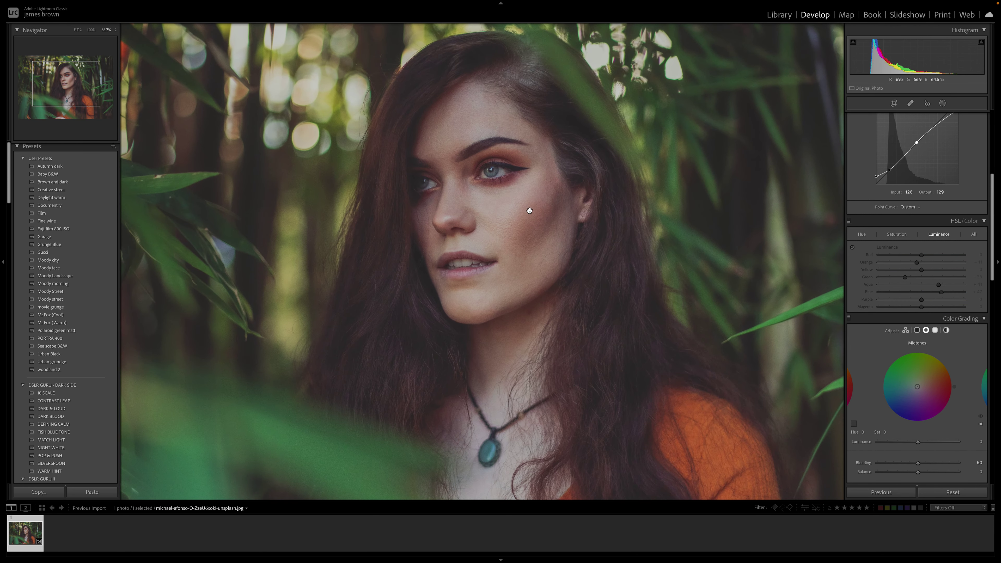
left_click(849, 222)
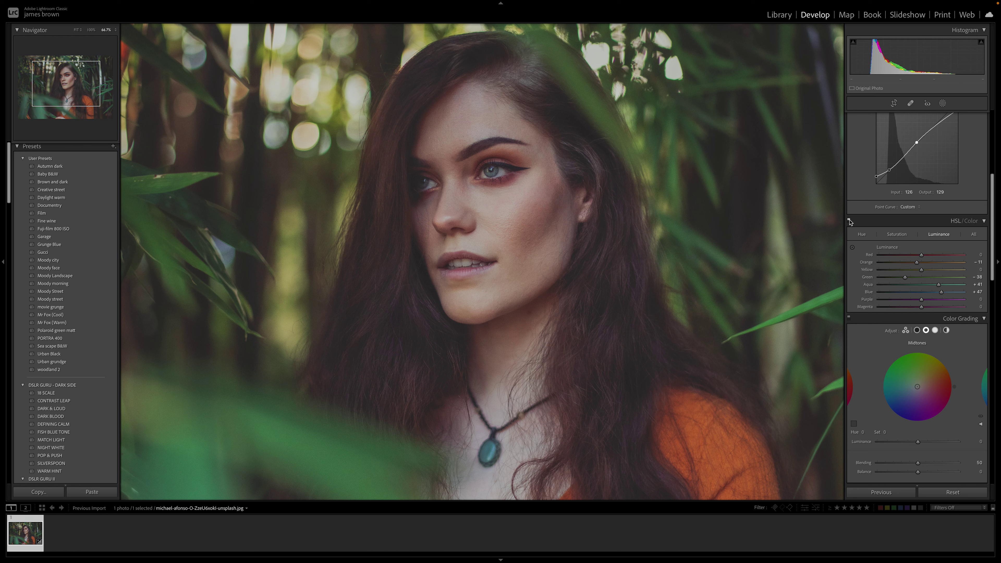
left_click(849, 221)
left_click(849, 222)
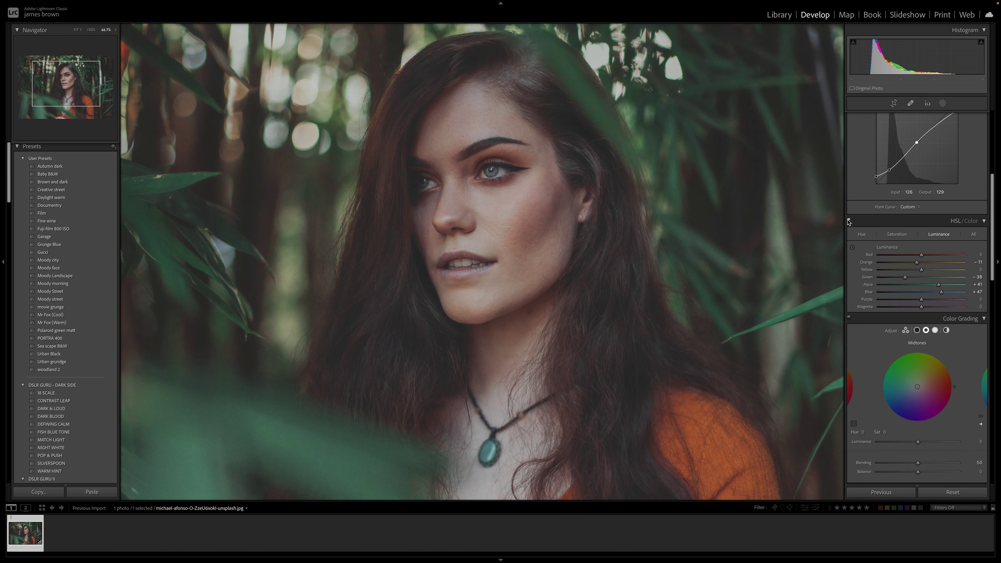
left_click(624, 207)
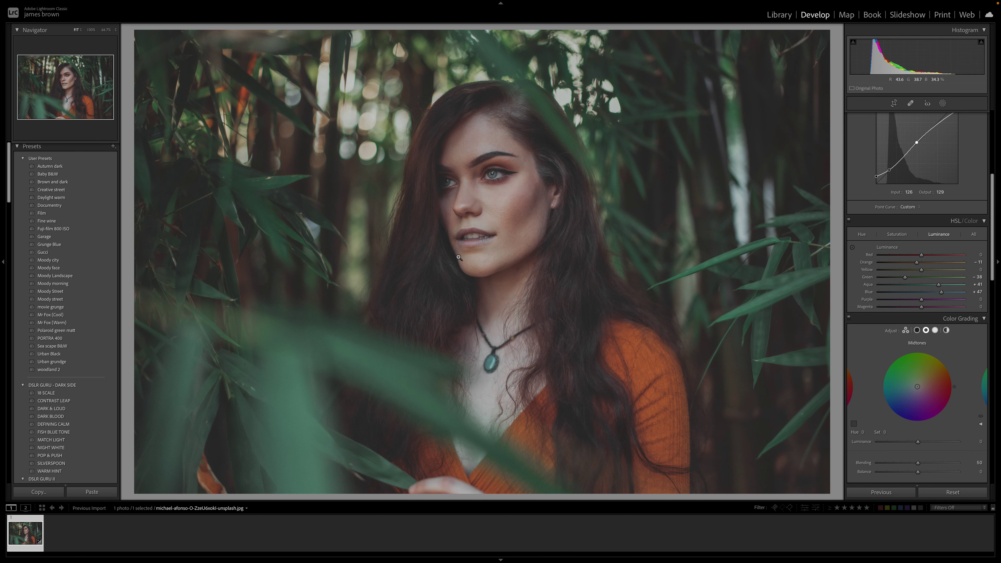
left_click(501, 249)
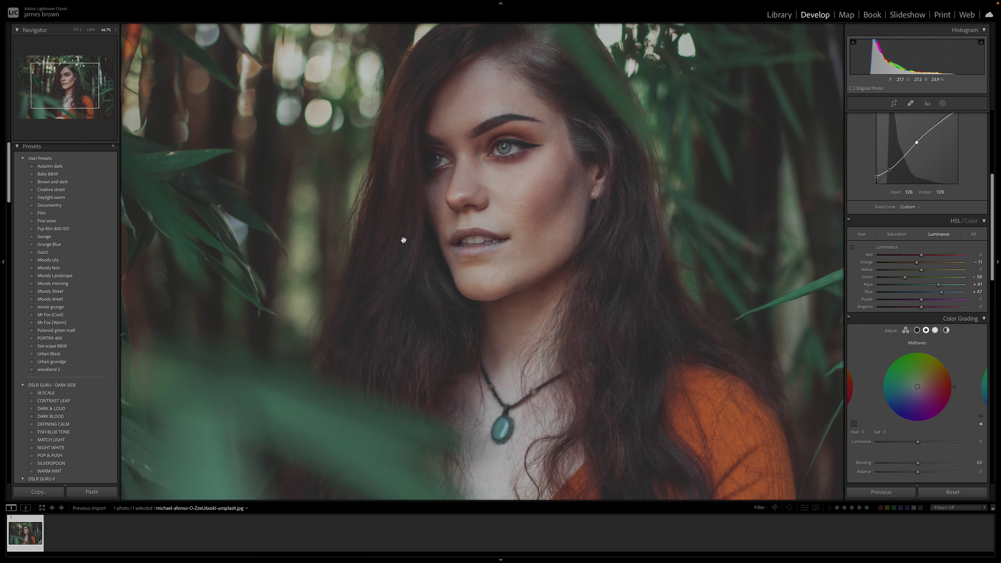
left_click(644, 289)
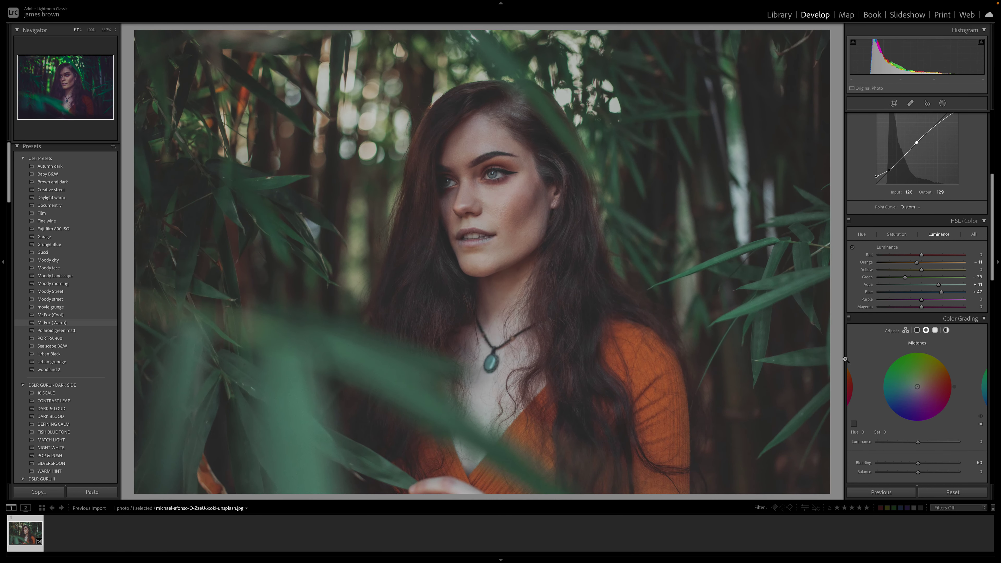
scroll(947, 379, "down", 3)
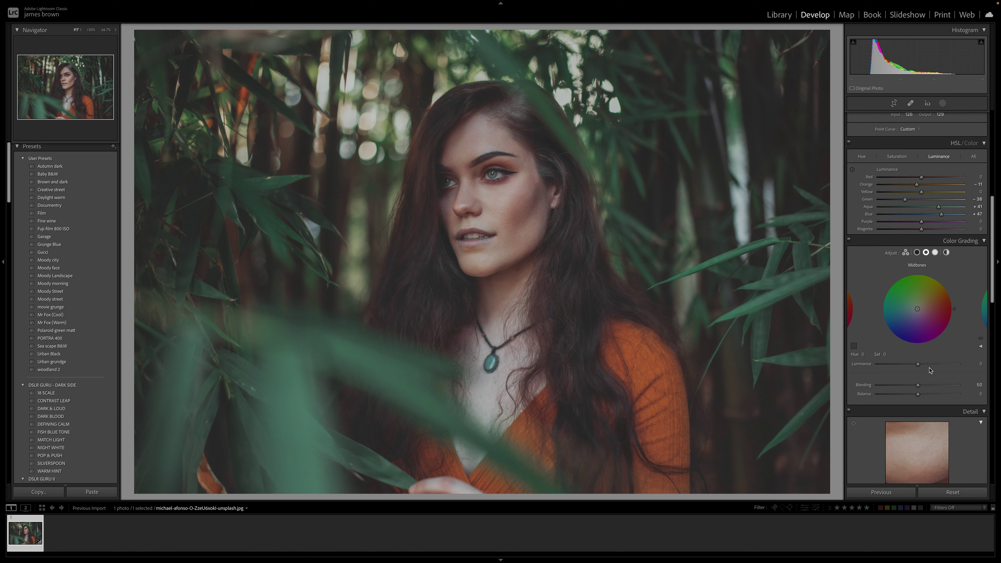
Tint the Color Grading shadows green-teal at Hue 142, Saturation 19
left_click(917, 252)
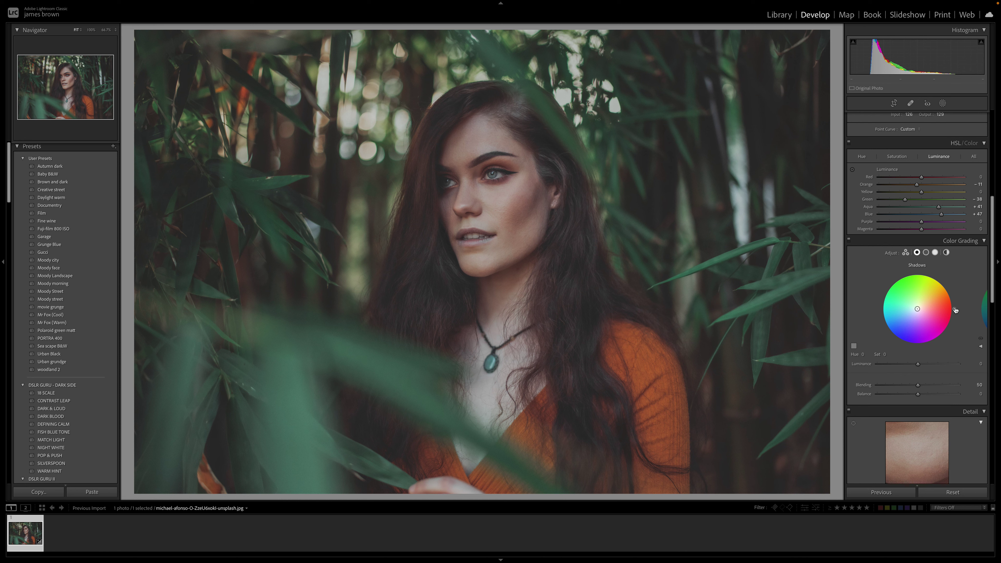
left_click_drag(954, 310, 881, 309)
left_click_drag(918, 309, 913, 306)
left_click_drag(894, 291, 893, 290)
left_click_drag(889, 289, 889, 288)
left_click_drag(889, 288, 888, 287)
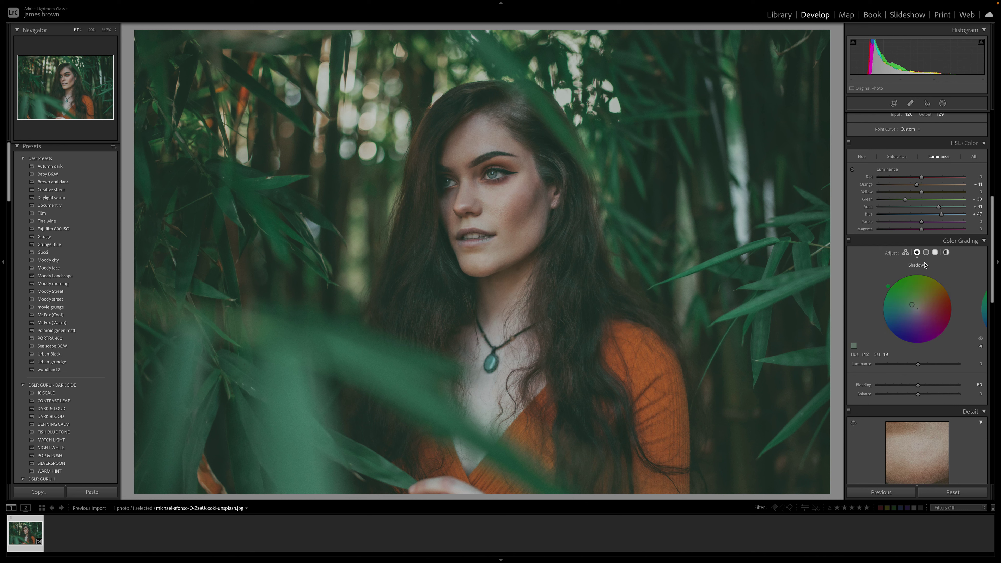
left_click(927, 253)
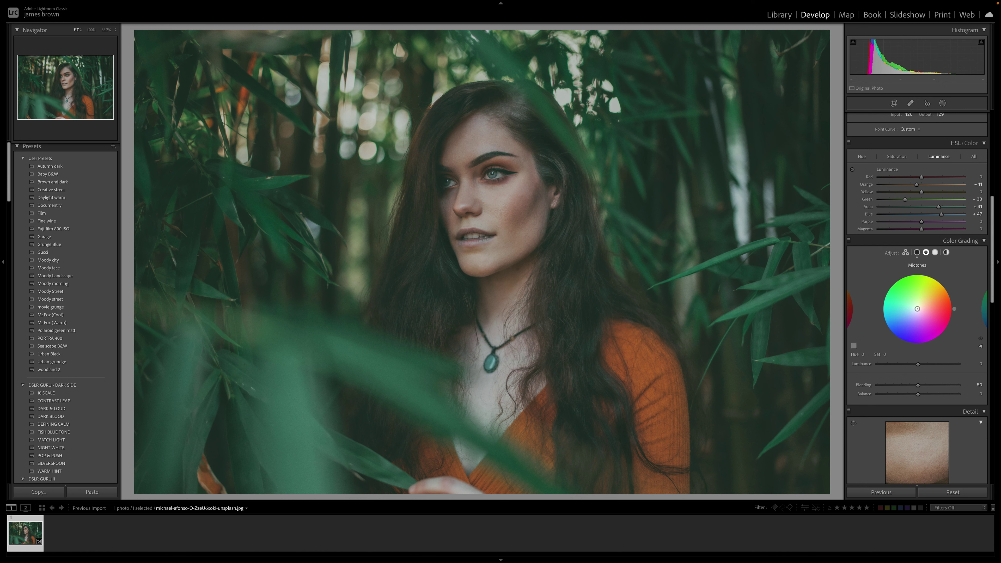
Give the midtones a faint blue tint at about Hue 246, Saturation 7, then switch Color Grading off
left_click_drag(917, 346, 898, 340)
left_click(916, 309)
left_click_drag(897, 340, 896, 339)
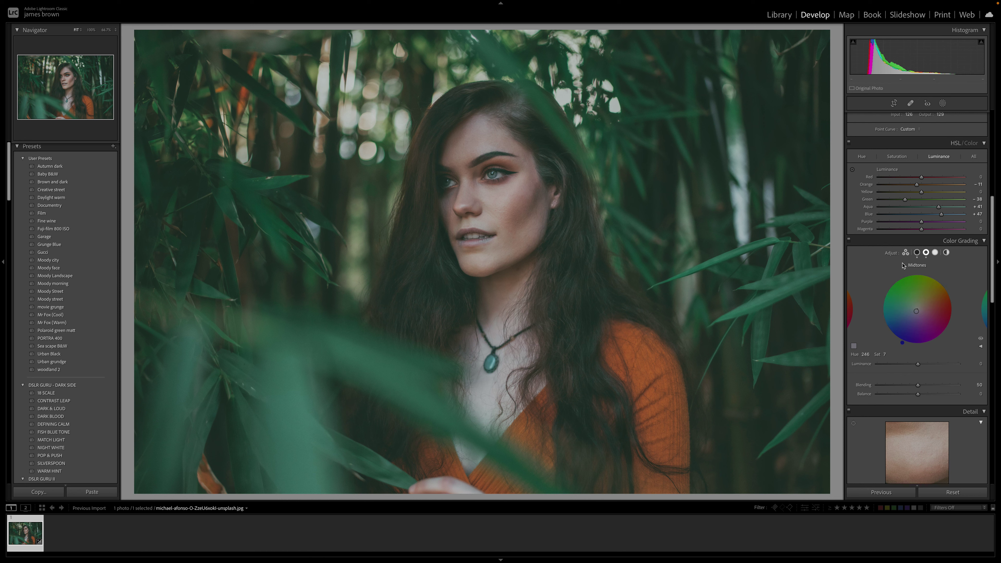
left_click(850, 241)
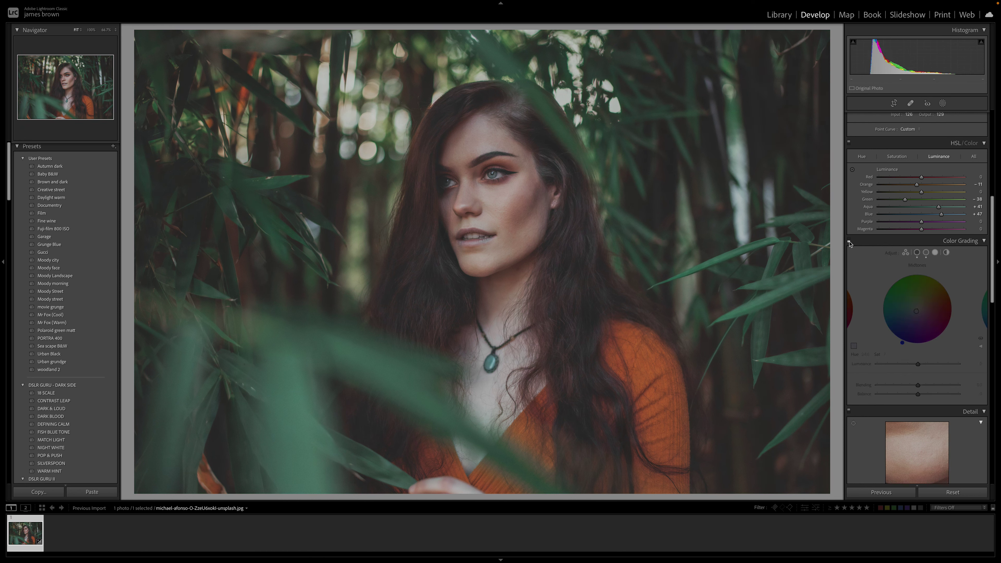
Toggle Color Grading on and off to compare, show HSL saturation values, and leave grading on
left_click(850, 241)
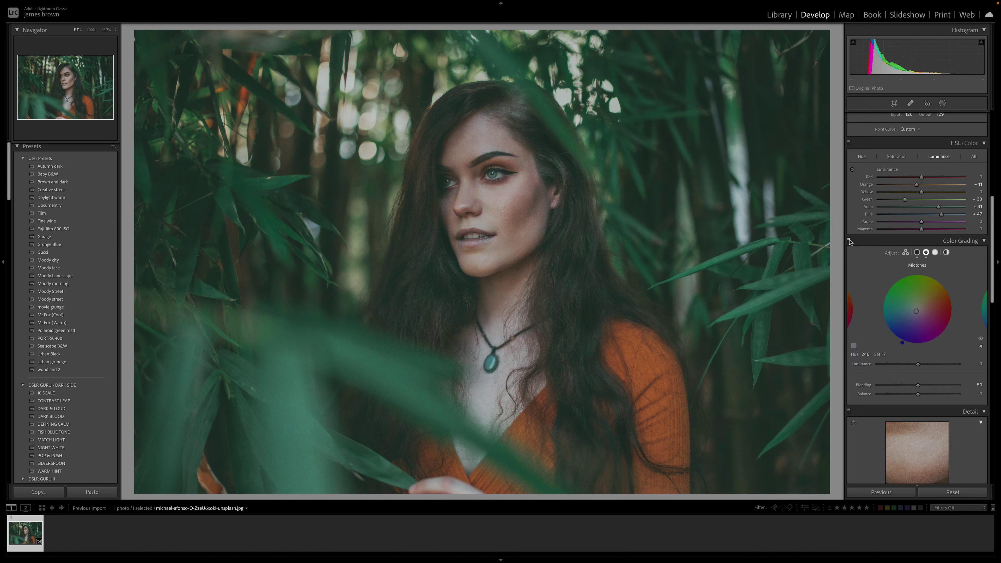
left_click(849, 241)
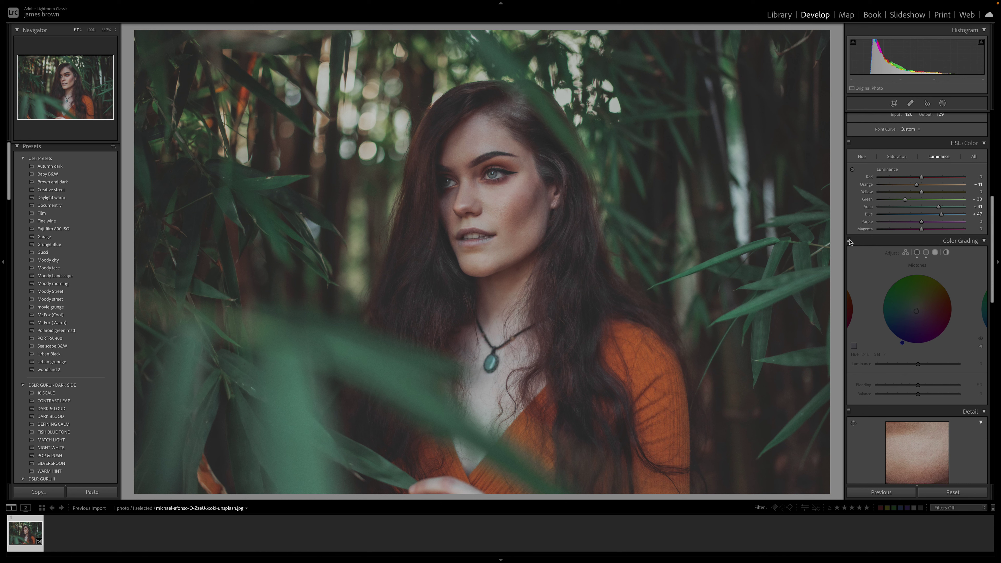
left_click(849, 241)
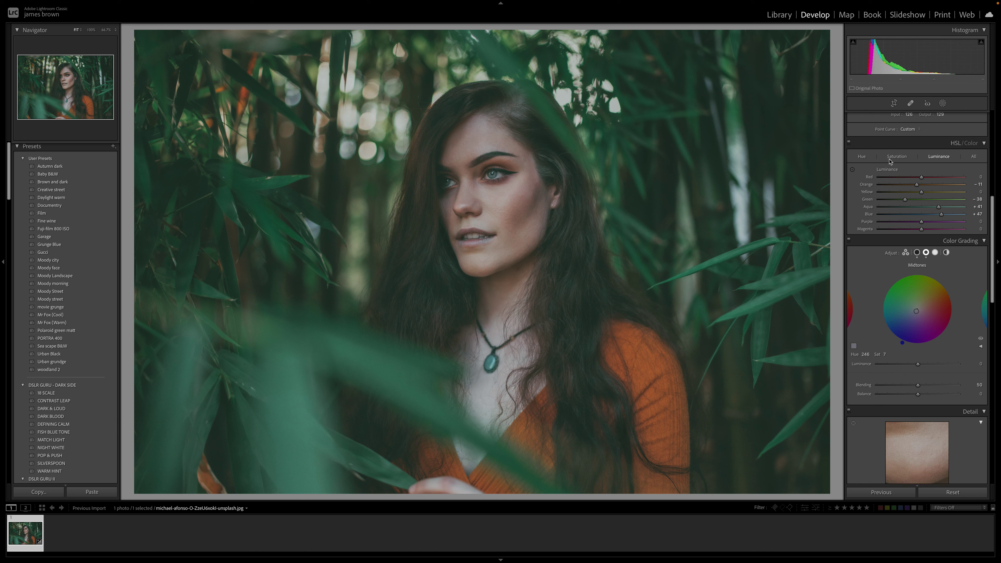
left_click(897, 157)
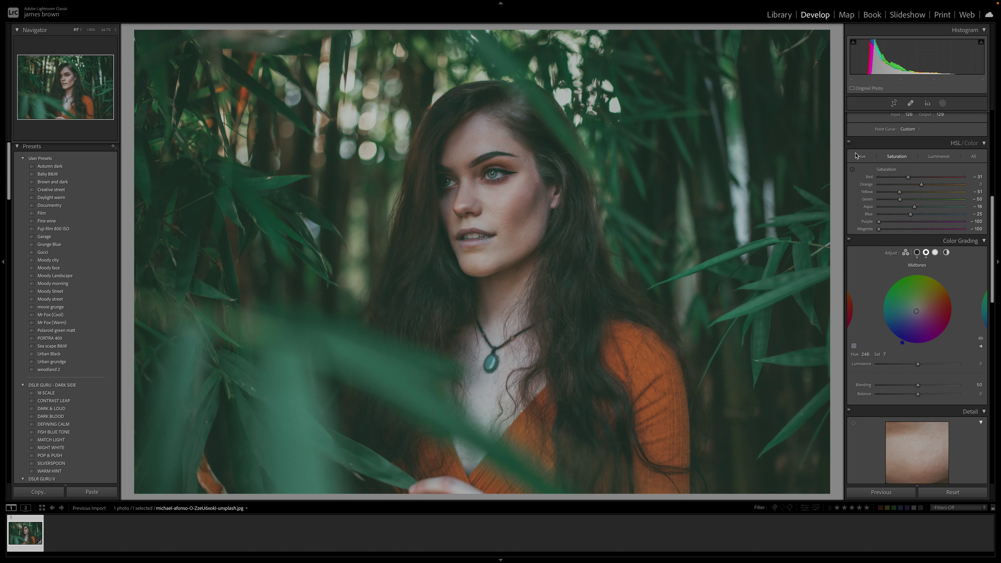
left_click(850, 241)
left_click(849, 241)
left_click(849, 241)
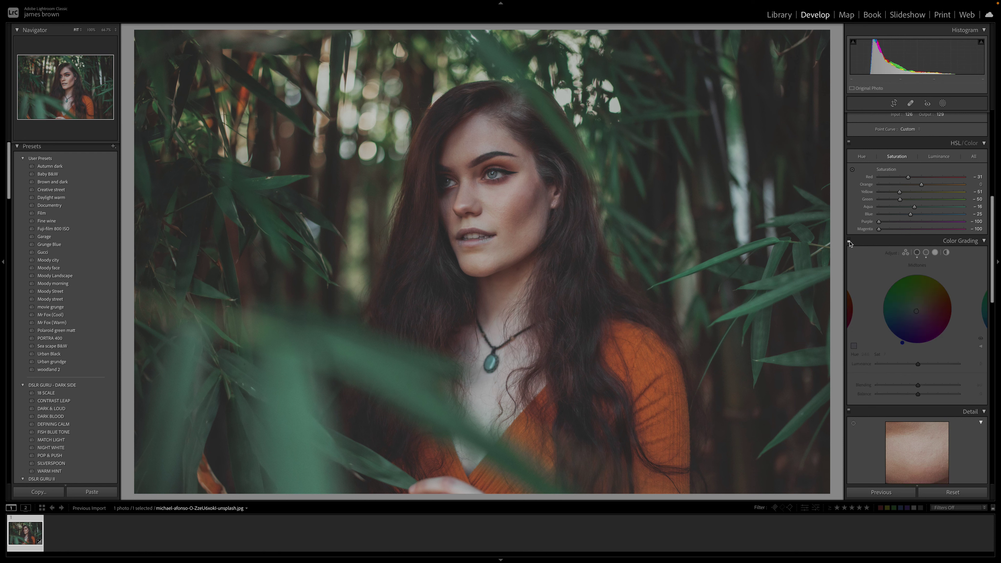
left_click(849, 242)
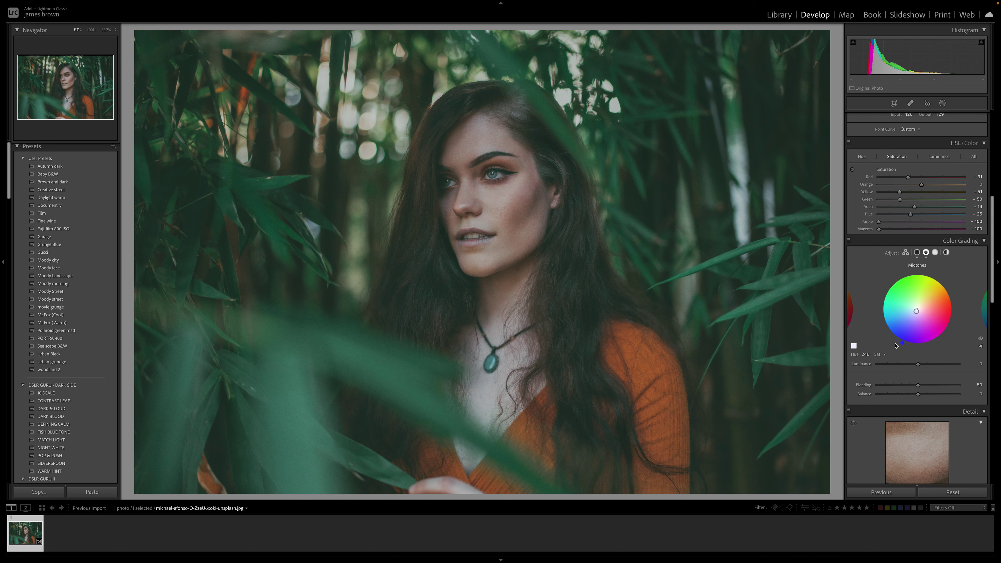
left_click(849, 240)
left_click(849, 240)
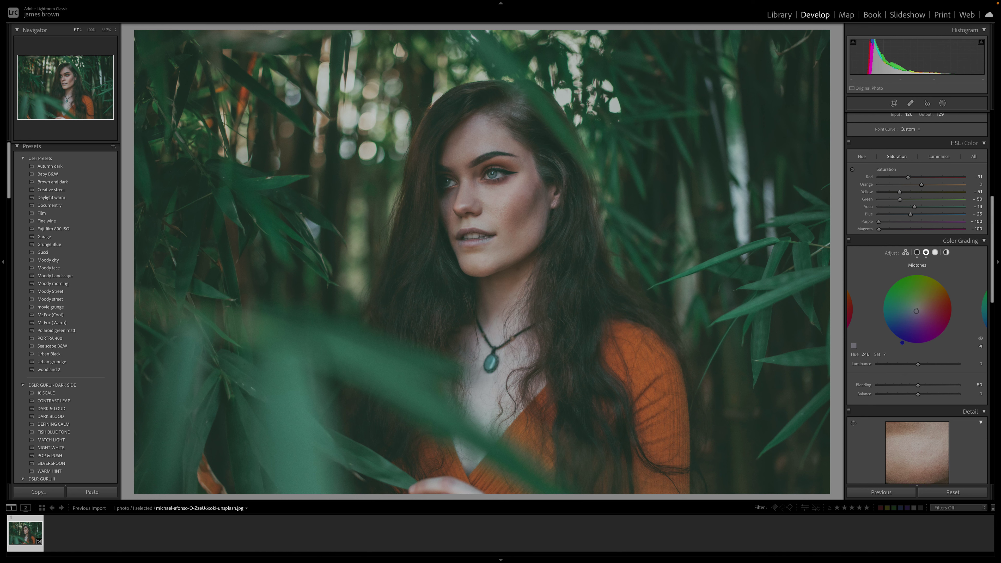
Set Detail panel Noise Reduction Luminance to 10, then scroll down to the Effects panel
scroll(928, 365, "down", 5)
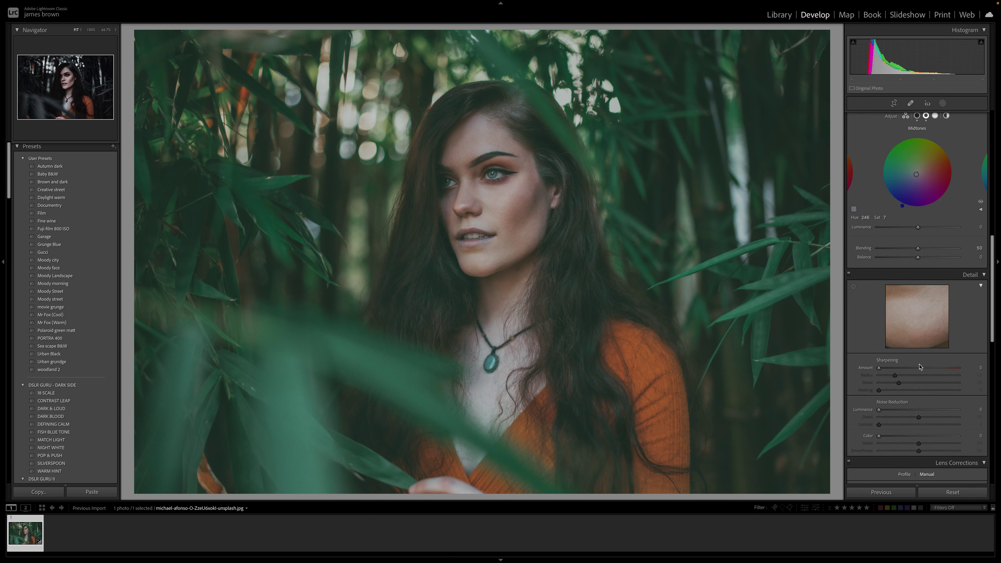
scroll(927, 365, "down", 2)
scroll(903, 308, "down", 1)
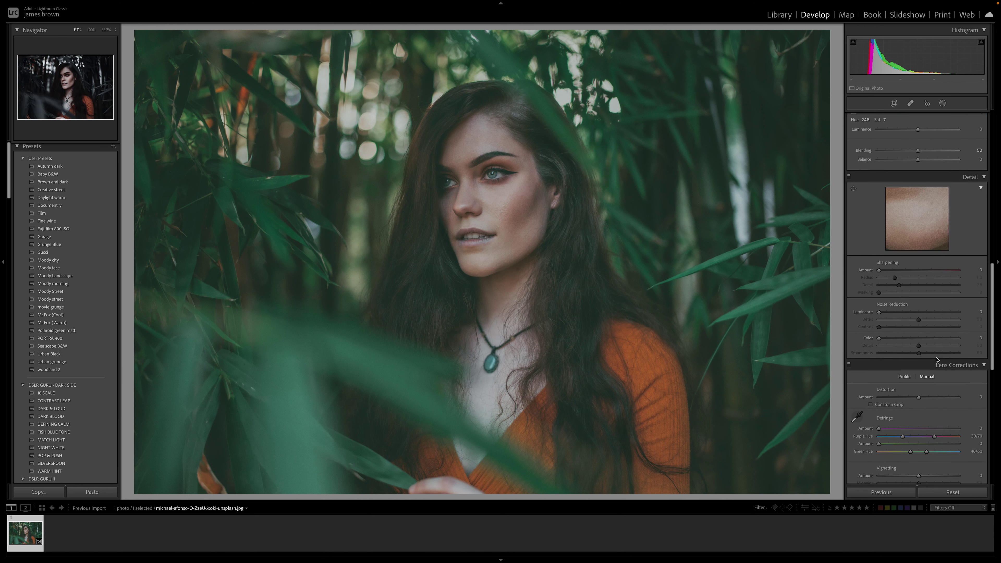
left_click_drag(879, 310, 889, 339)
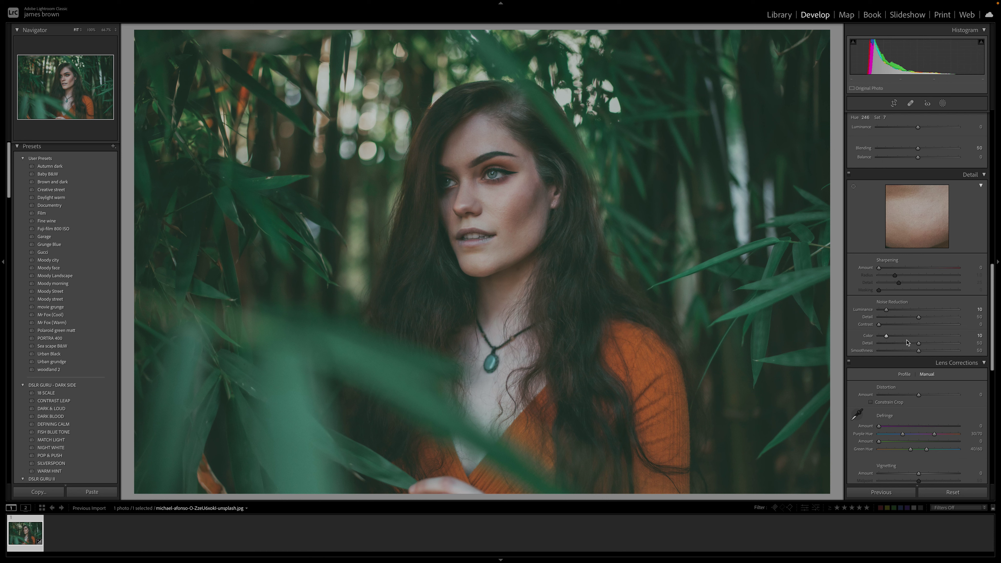
scroll(878, 322, "down", 5)
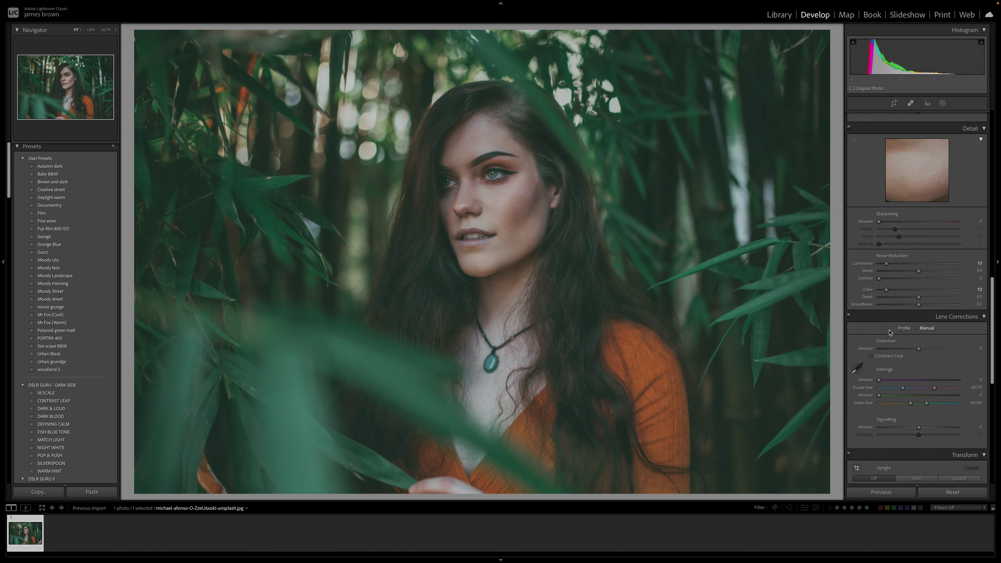
scroll(890, 332, "down", 7)
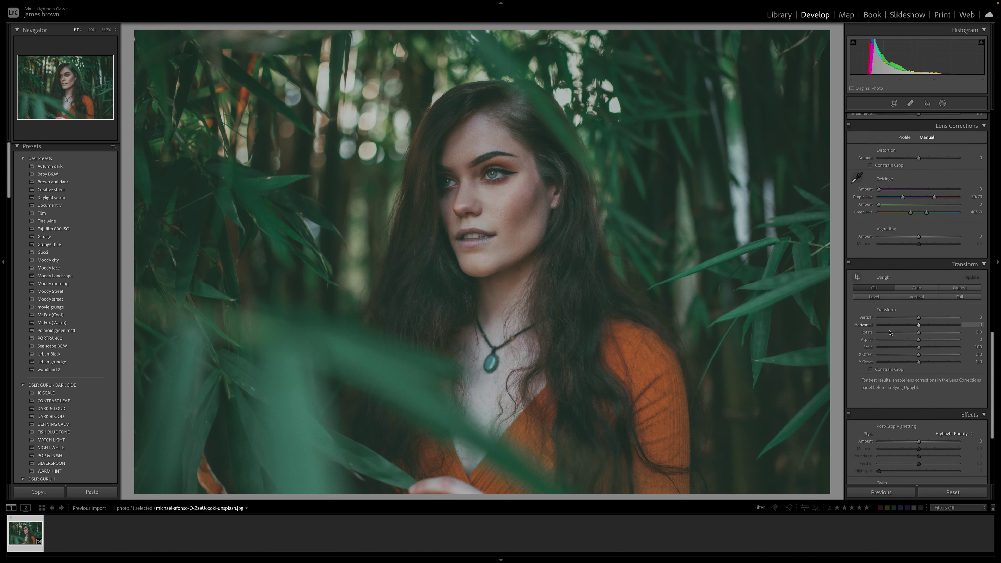
scroll(889, 333, "down", 1)
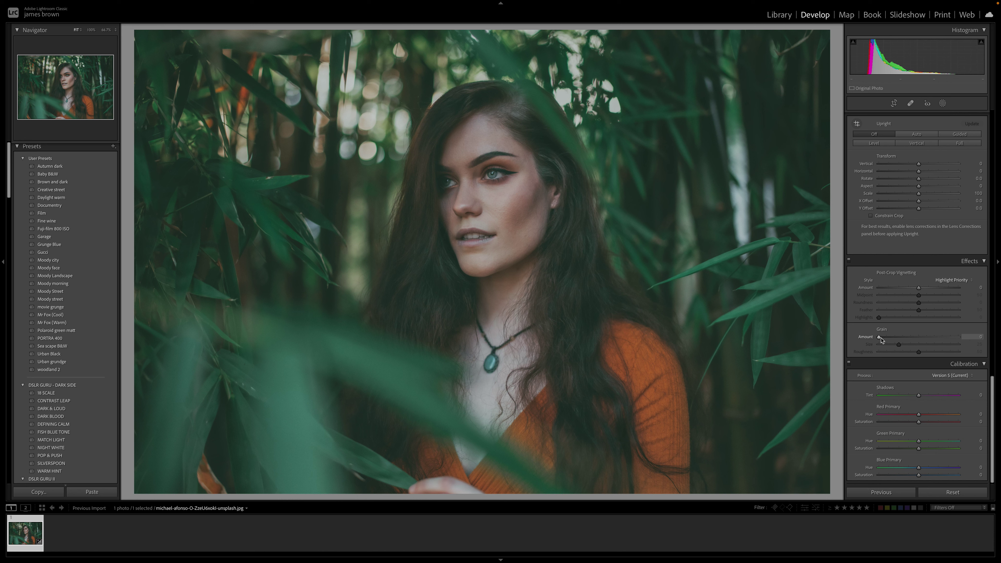
Add film grain (Amount 20, Size about 50) and inspect it on the magnified photo
left_click_drag(881, 340, 882, 340)
left_click_drag(882, 339, 898, 341)
mouse_move(899, 344)
left_mouse_down()
mouse_move(920, 348)
mouse_move(896, 354)
left_mouse_up()
left_click(490, 207)
left_click_drag(300, 162, 406, 146)
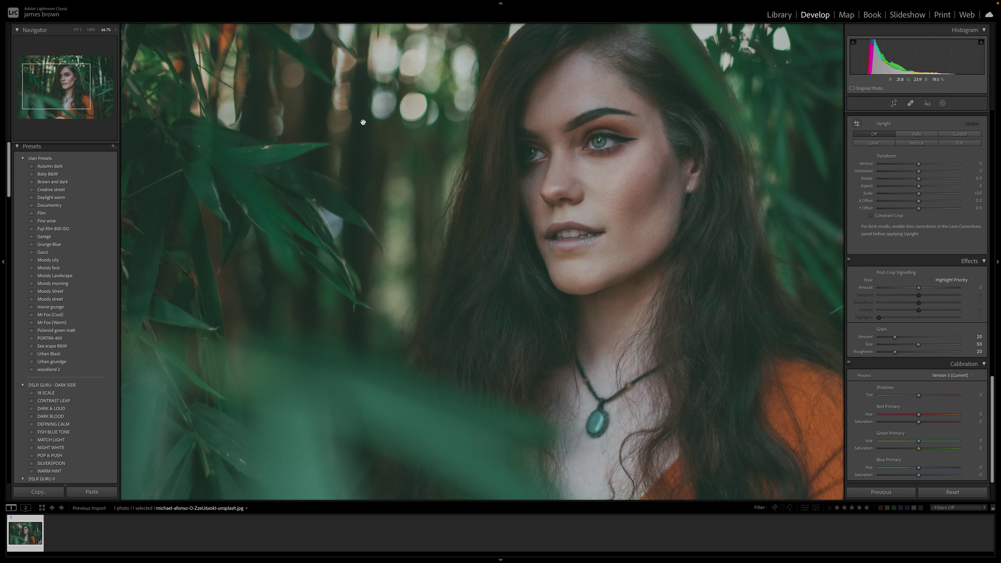
left_click_drag(341, 238, 414, 208)
left_click_drag(550, 331, 423, 393)
left_click_drag(684, 219, 753, 282)
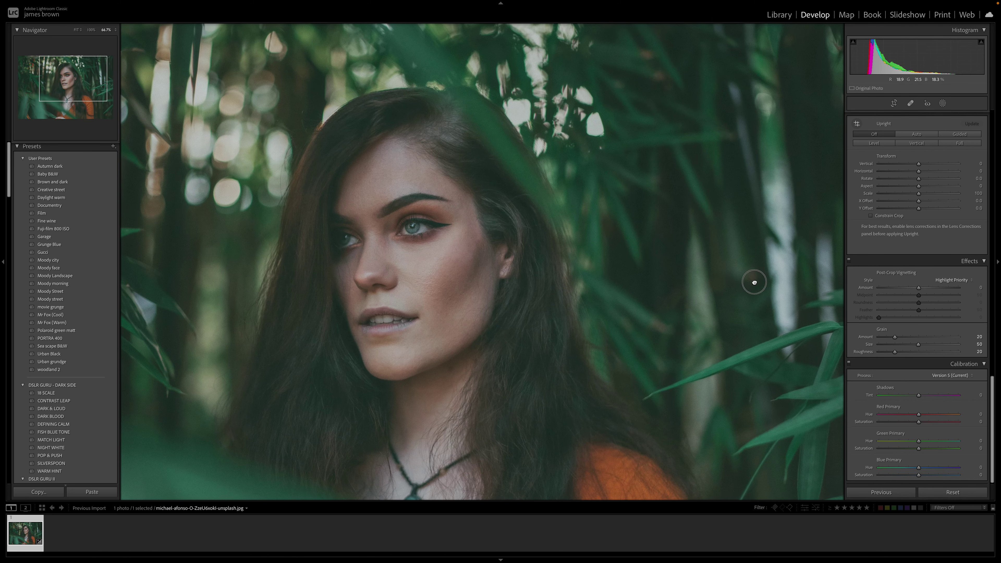
left_click(596, 281)
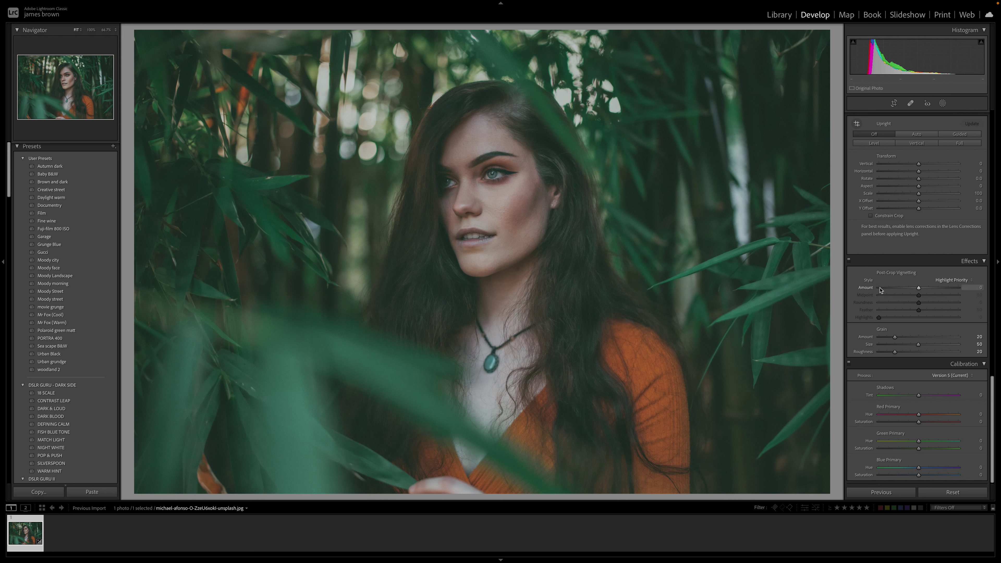
Toggle the Effects panel off and on to compare the portrait with and without grain
left_click(850, 261)
left_click(849, 260)
left_click(849, 261)
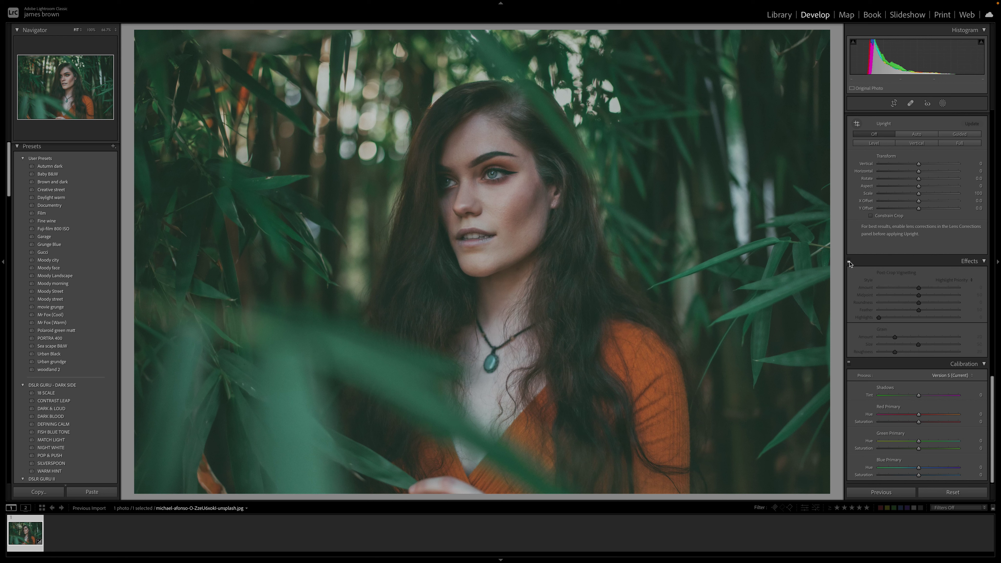
left_click(560, 245)
left_click_drag(560, 245, 686, 234)
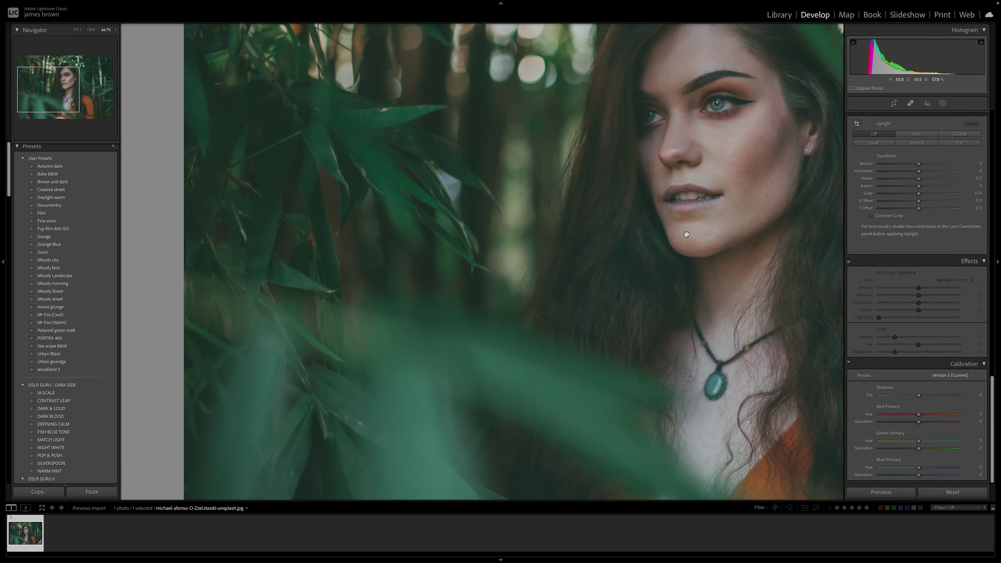
left_click(849, 261)
left_click(850, 261)
left_click(850, 261)
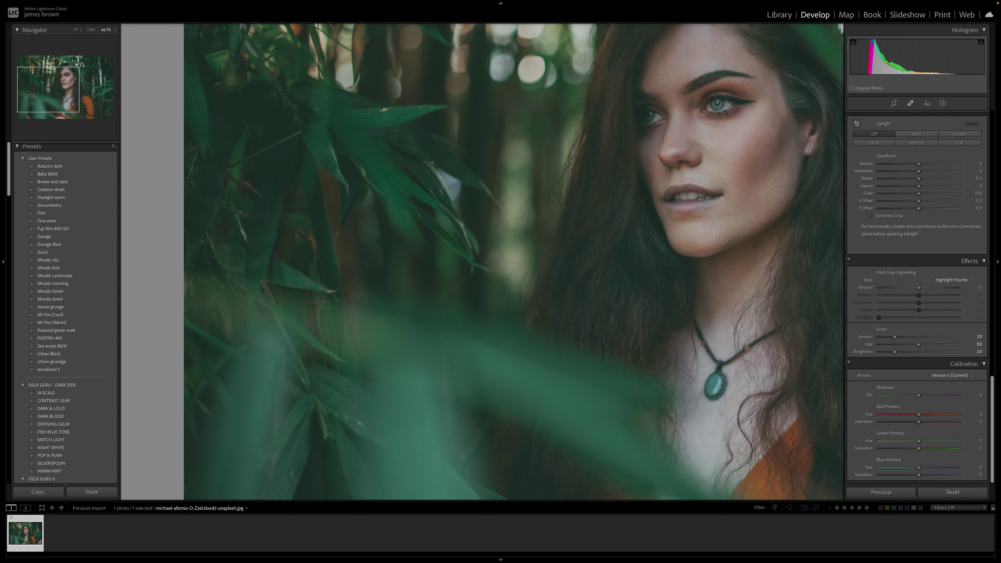
scroll(932, 301, "up", 15)
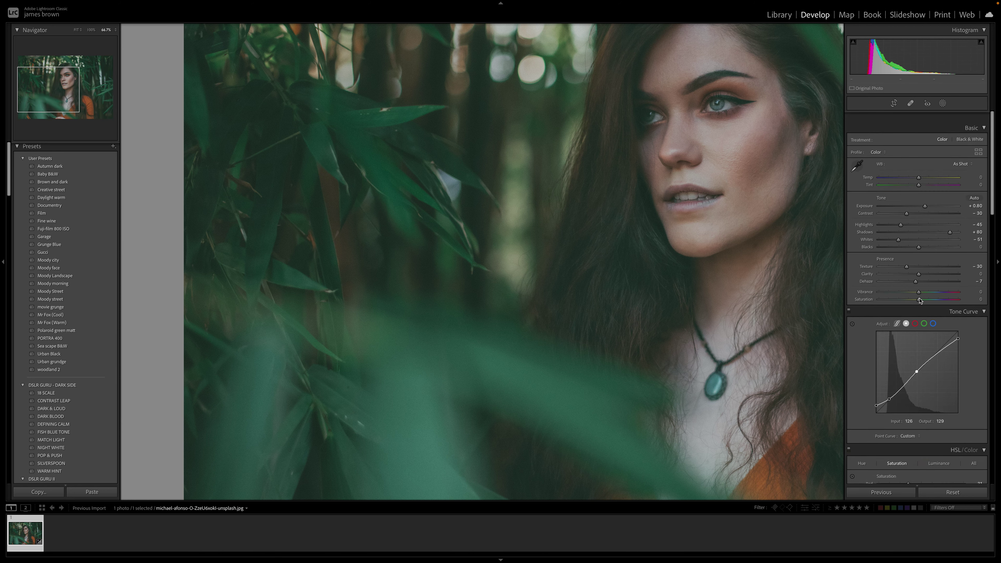
Lower Contrast to -40 and lift the tone curve's midtone point slightly
left_click_drag(651, 208, 443, 206)
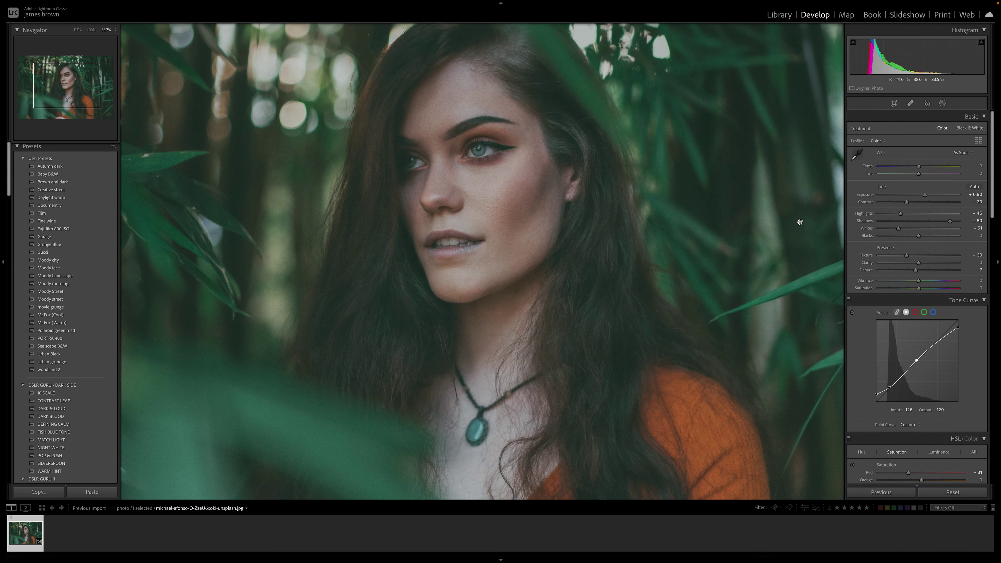
left_click(622, 198)
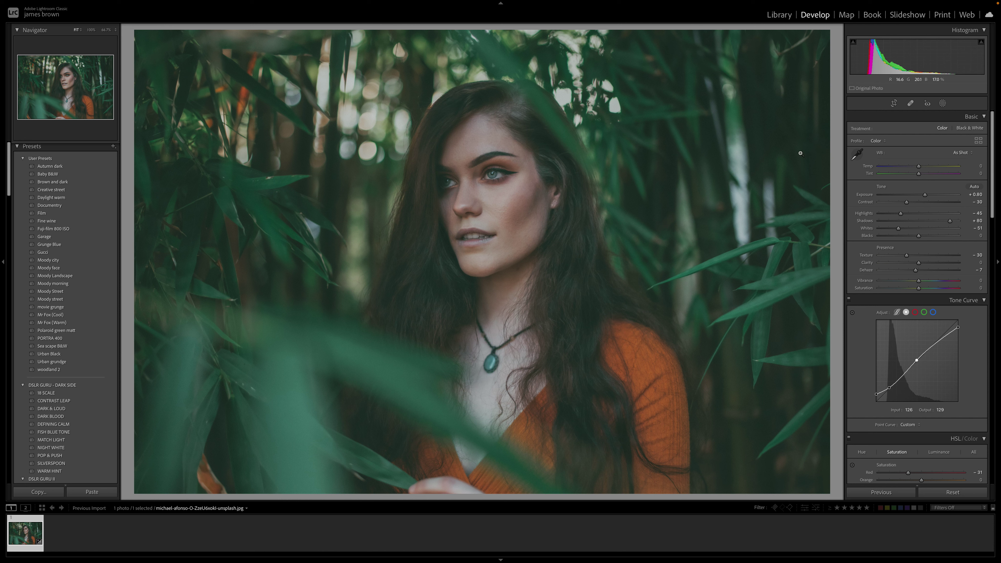
mouse_move(907, 202)
left_mouse_down()
mouse_move(915, 204)
mouse_move(905, 205)
left_mouse_up()
left_click_drag(903, 204, 903, 204)
left_click(917, 360)
left_click_drag(917, 362, 918, 357)
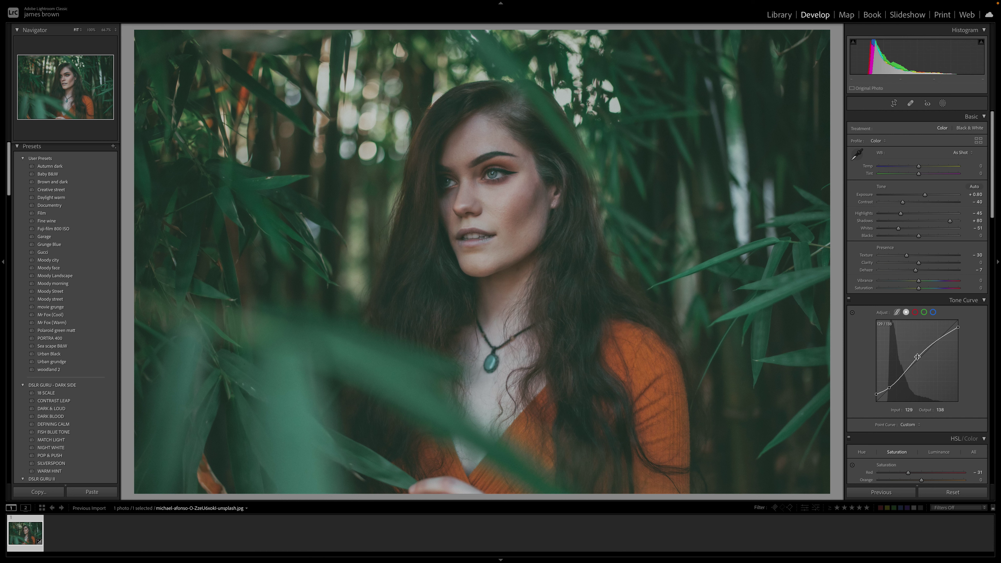
left_click_drag(918, 358, 917, 356)
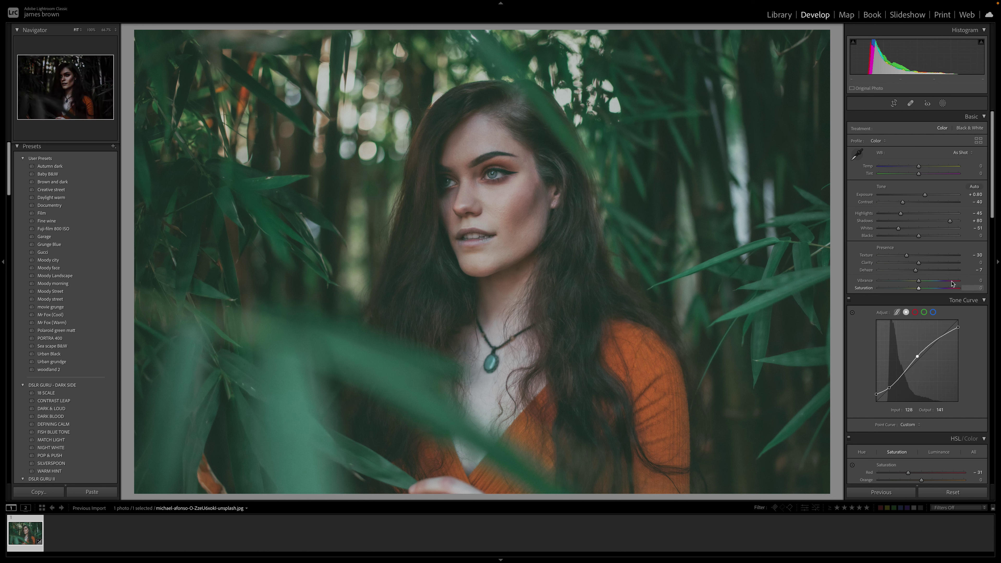
Set Dehaze to -9 and check the mouth at 200% before returning to 50% zoom
left_click(916, 272)
left_click_drag(915, 272, 916, 272)
left_click(496, 238)
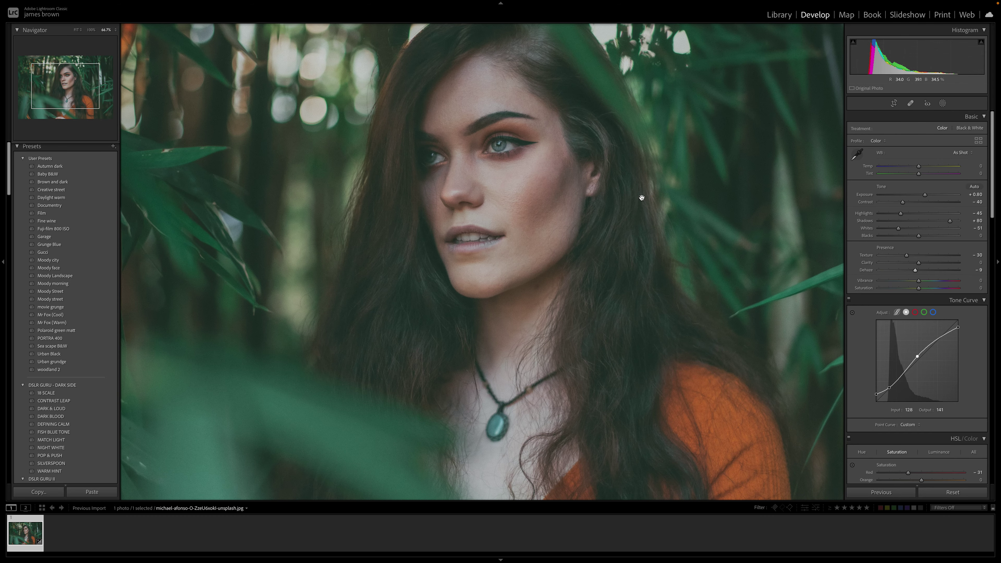
left_click(474, 239)
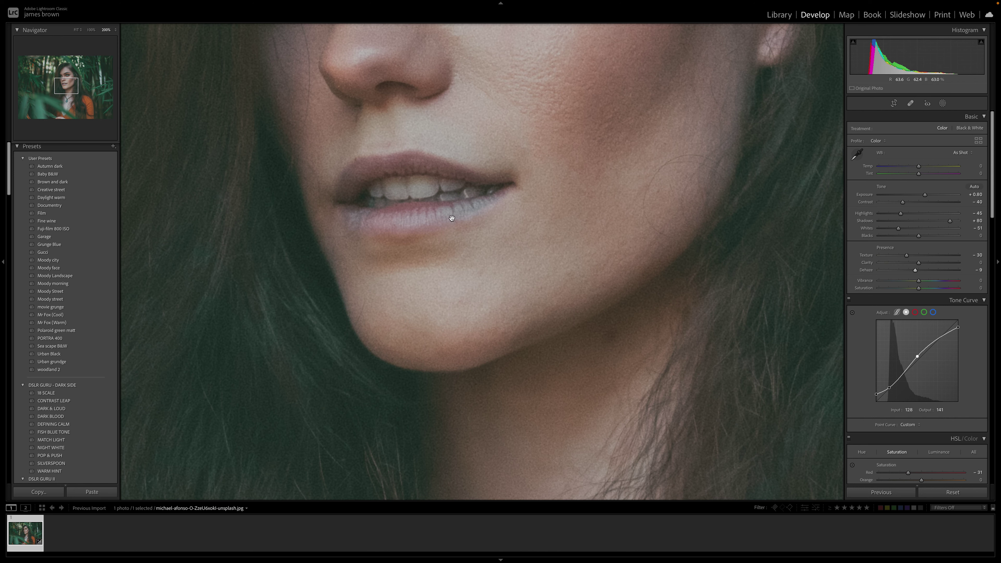
left_click(368, 200)
key("ctrl+minus")
key("ctrl+minus")
key("ctrl+equal")
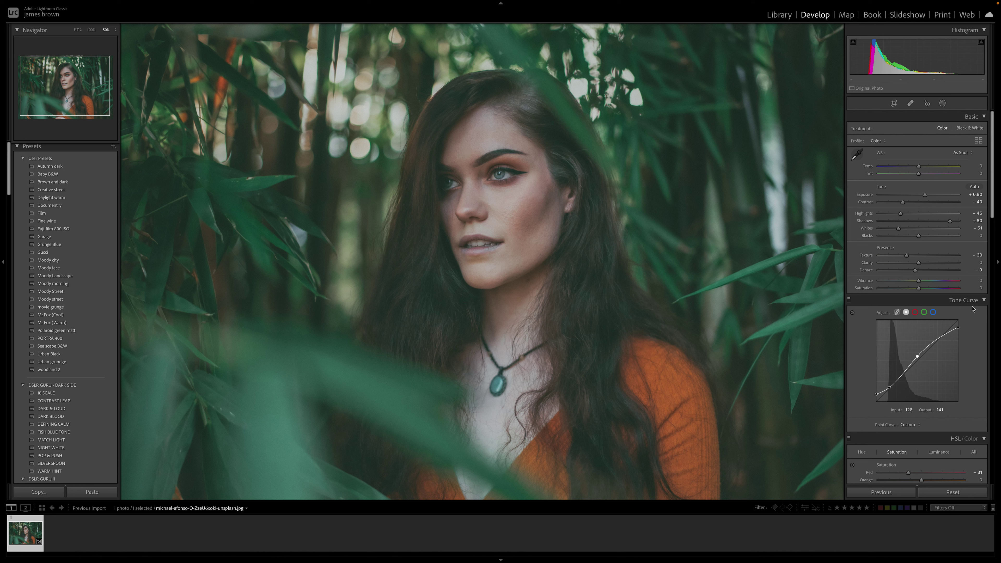
Raise Purple saturation from -100 to +68 in the HSL panel
scroll(979, 310, "down", 8)
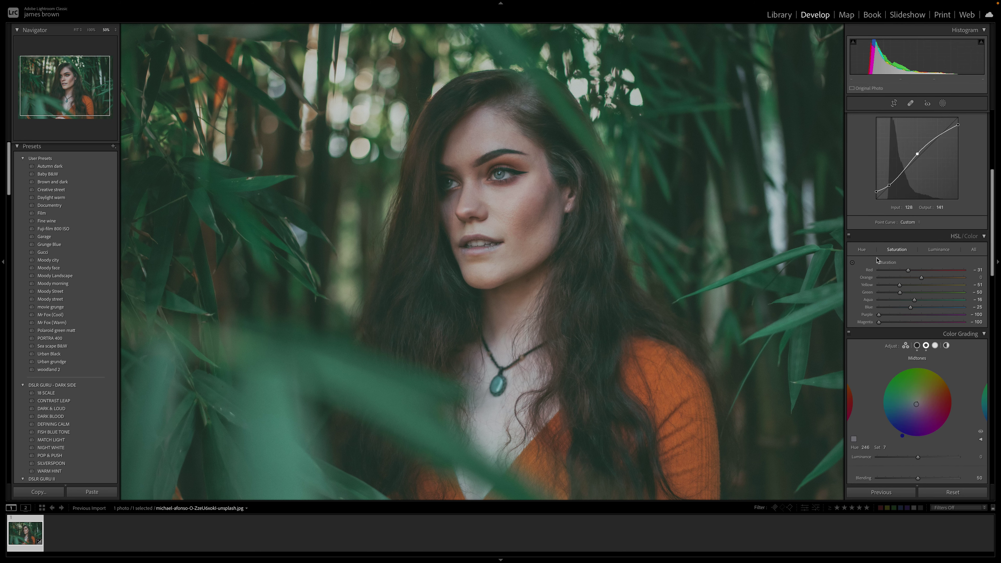
left_click_drag(880, 316, 930, 324)
left_click(478, 244)
left_click(478, 245)
left_click(853, 263)
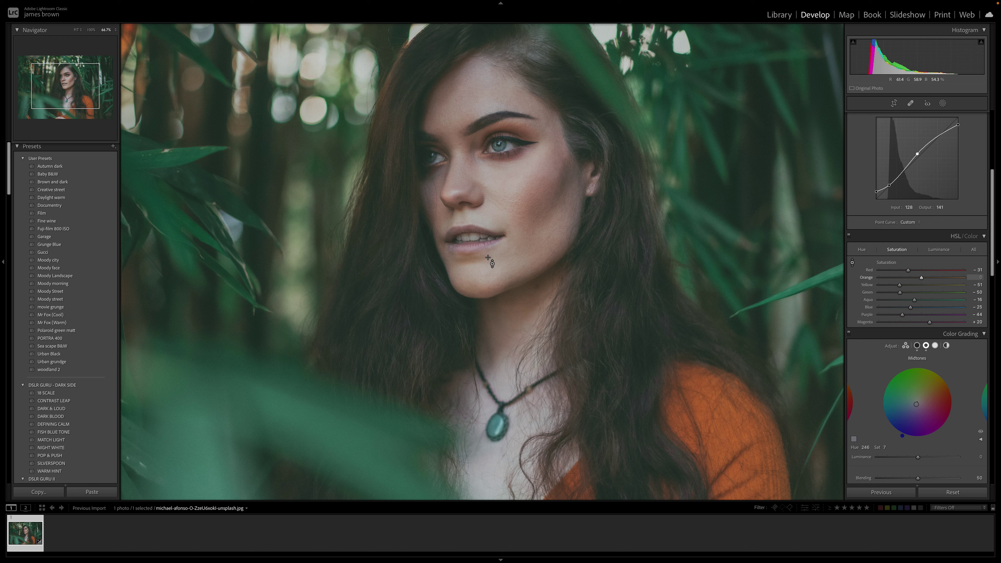
mouse_move(903, 315)
left_mouse_down()
mouse_move(999, 315)
mouse_move(855, 326)
mouse_move(970, 324)
mouse_move(869, 329)
mouse_move(915, 326)
left_mouse_up()
Brighten Magenta luminance to +77
left_click(862, 250)
left_click(950, 253)
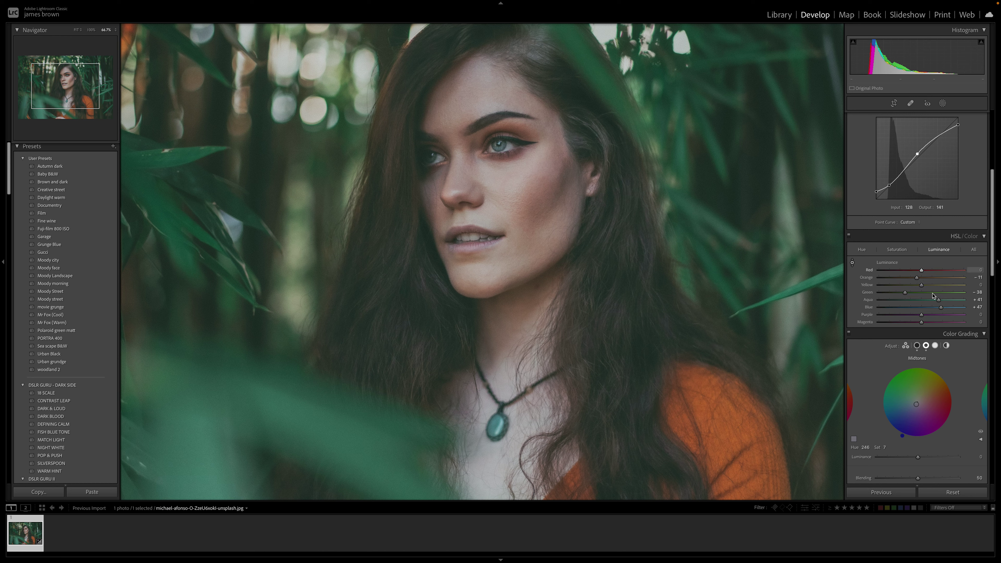
mouse_move(921, 322)
left_mouse_down()
mouse_move(882, 325)
mouse_move(954, 319)
mouse_move(910, 325)
mouse_move(923, 328)
left_mouse_up()
mouse_move(924, 328)
left_mouse_down()
mouse_move(959, 330)
mouse_move(894, 323)
mouse_move(916, 324)
left_mouse_up()
Shift the Magenta hue to +34 on the Hue tab
left_click(896, 250)
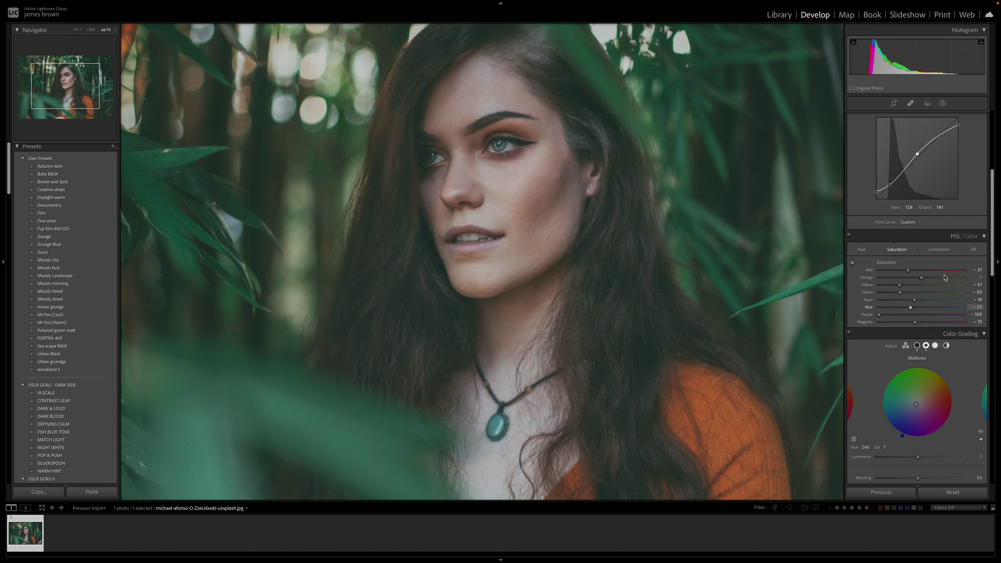
left_click(865, 251)
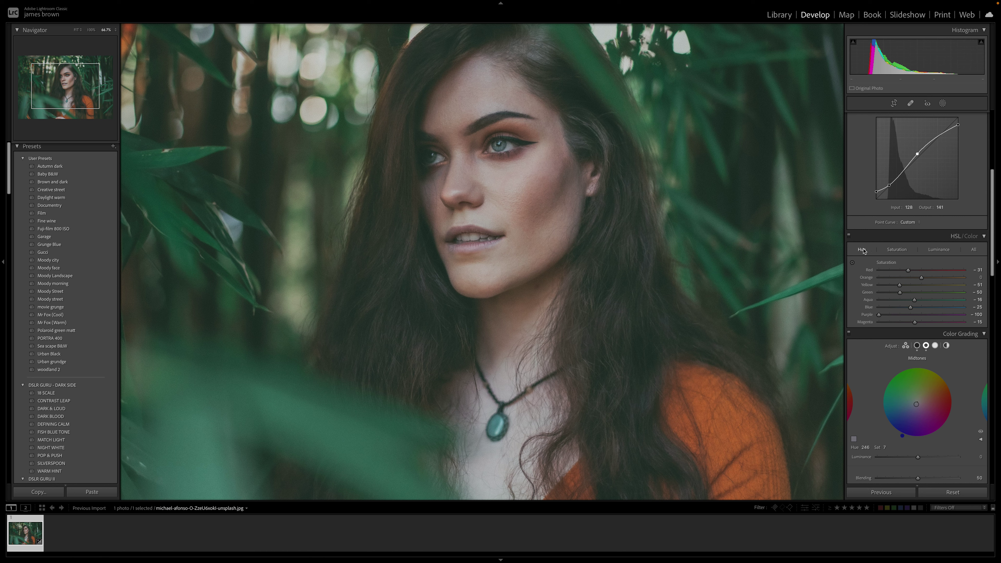
left_click(852, 262)
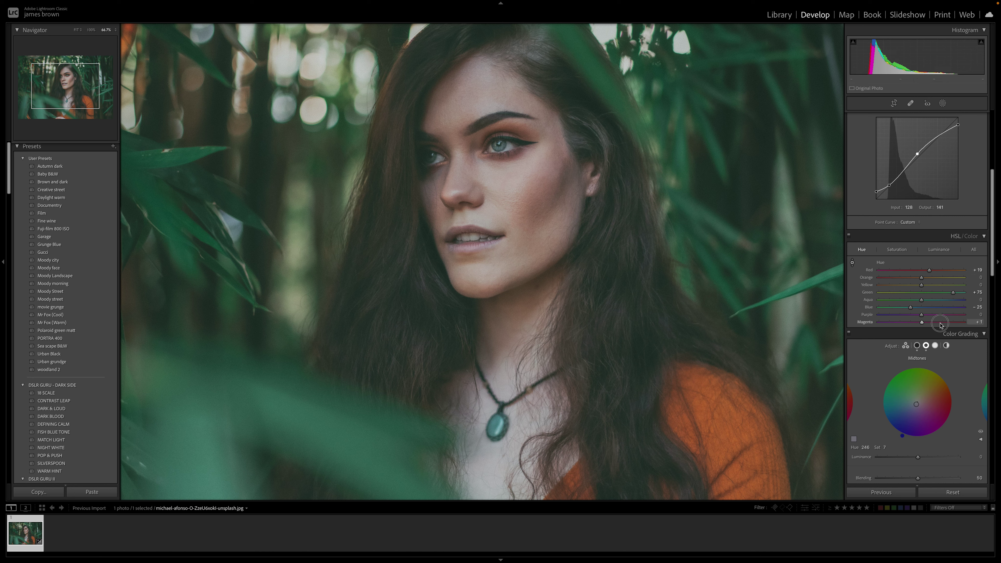
mouse_move(922, 323)
left_mouse_down()
mouse_move(890, 324)
mouse_move(948, 324)
mouse_move(937, 324)
left_mouse_up()
Zoom the photo out to 25% and view the tone curve's red channel
key("ctrl+minus")
key("ctrl+minus")
key("ctrl+minus")
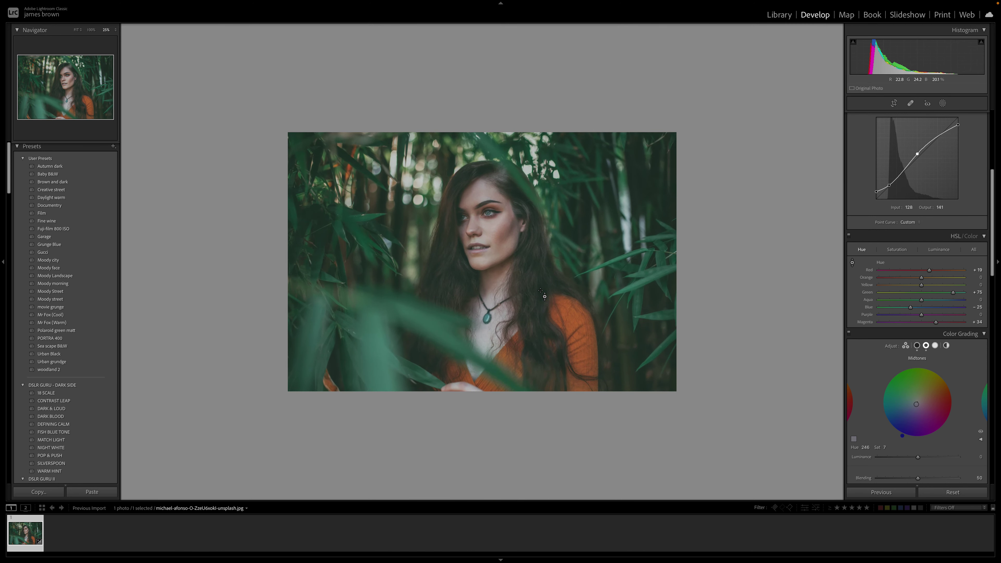
scroll(980, 258, "up", 5)
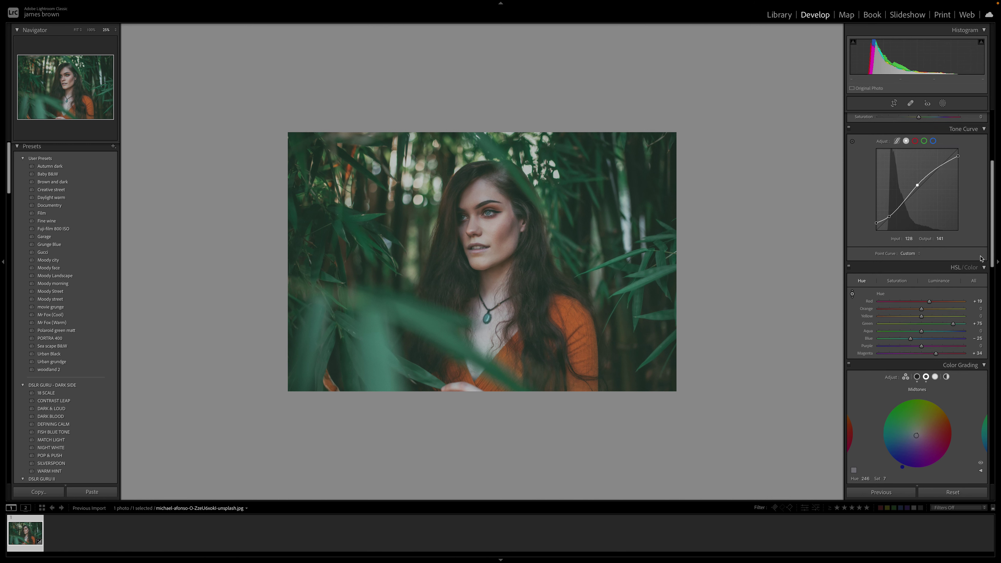
scroll(980, 258, "down", 1)
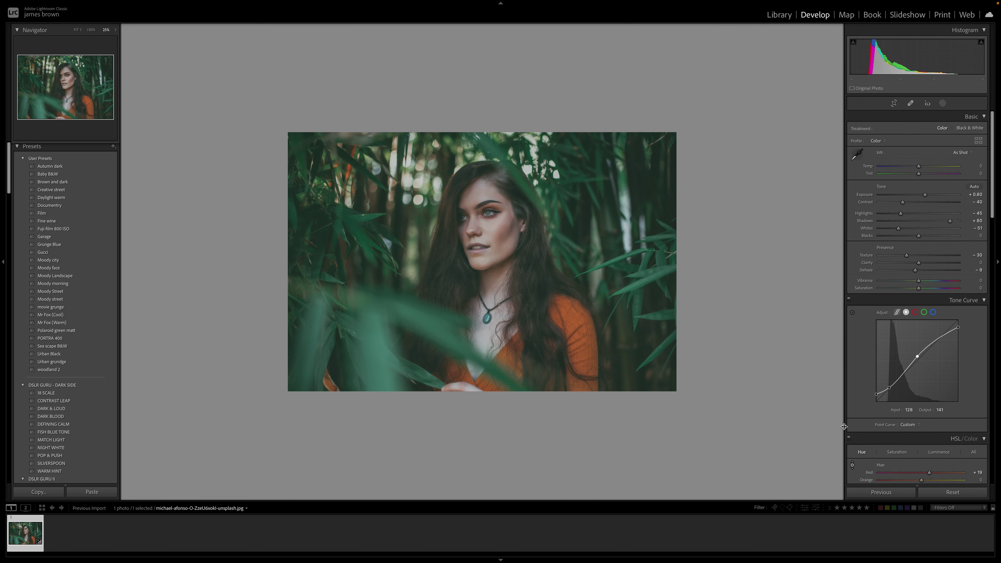
scroll(917, 403, "down", 3)
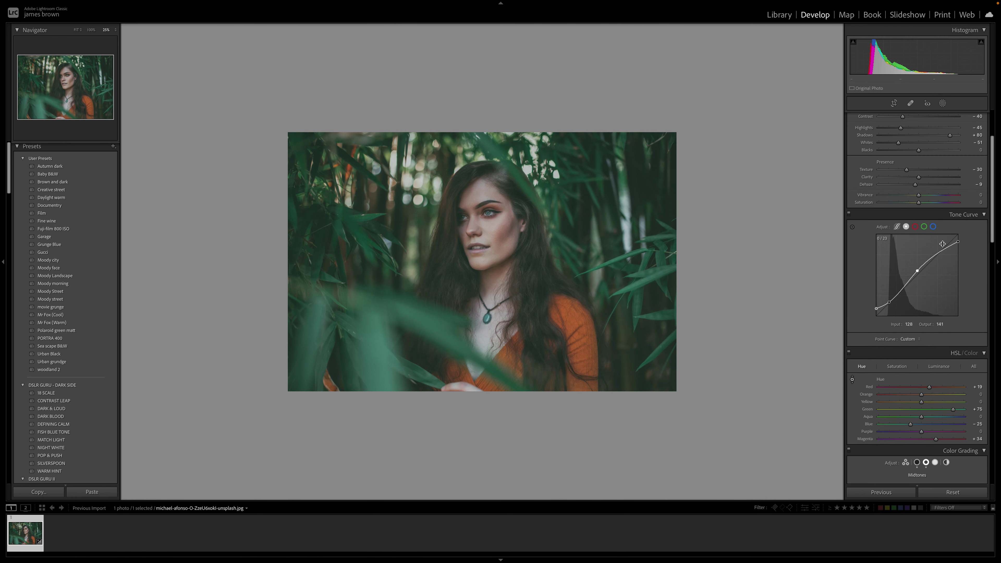
left_click(915, 227)
scroll(917, 231, "up", 3)
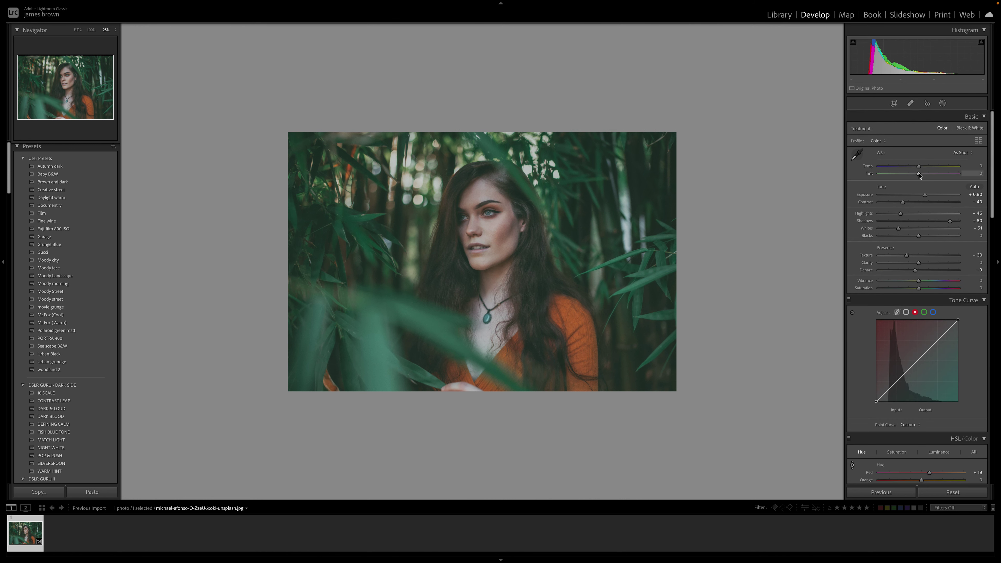
Set Temp and Tint to -1 each and show the Before/After side-by-side view
left_click(920, 166)
left_click(919, 167)
left_click(919, 174)
key("y")
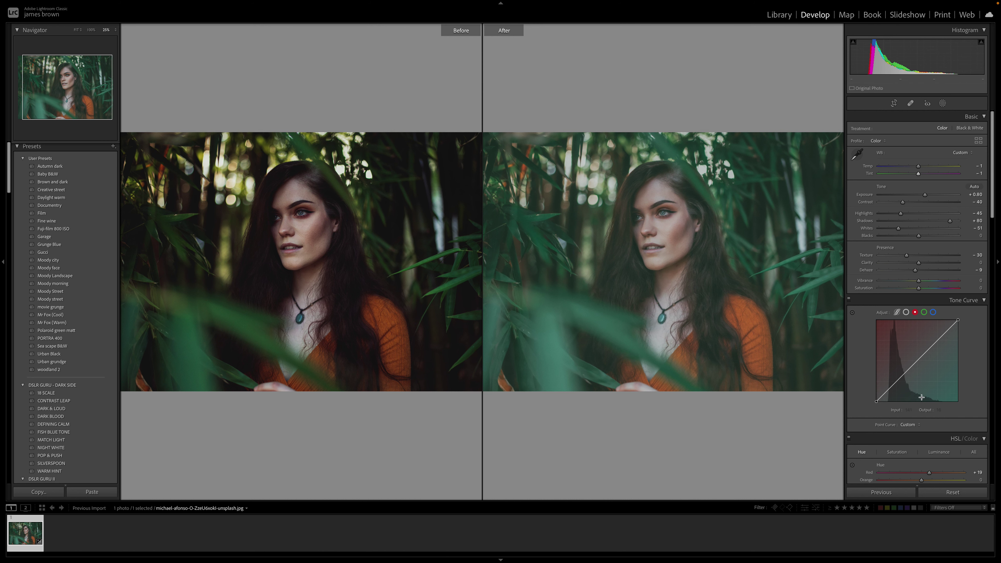
scroll(921, 397, "down", 12)
scroll(922, 398, "down", 5)
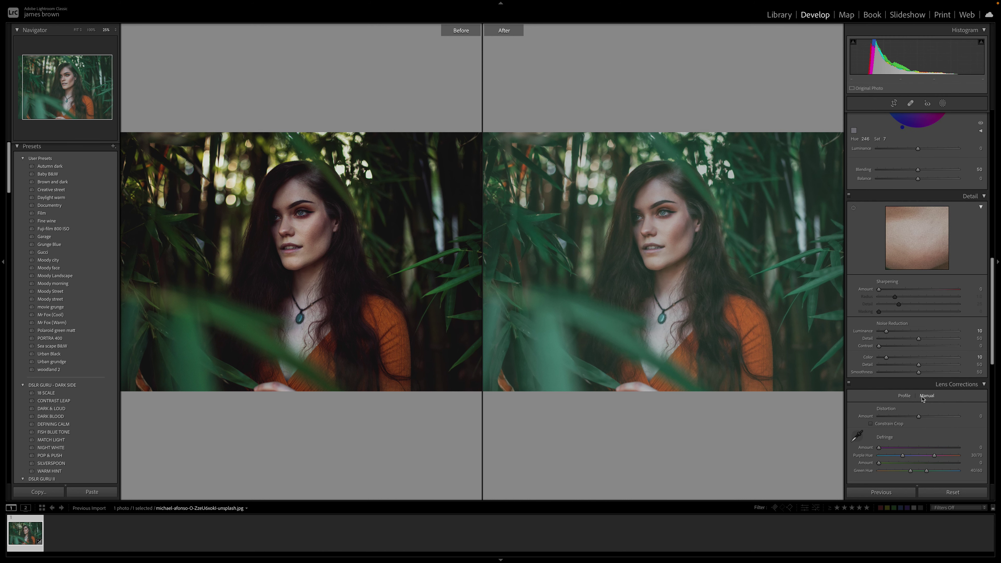
scroll(921, 398, "down", 12)
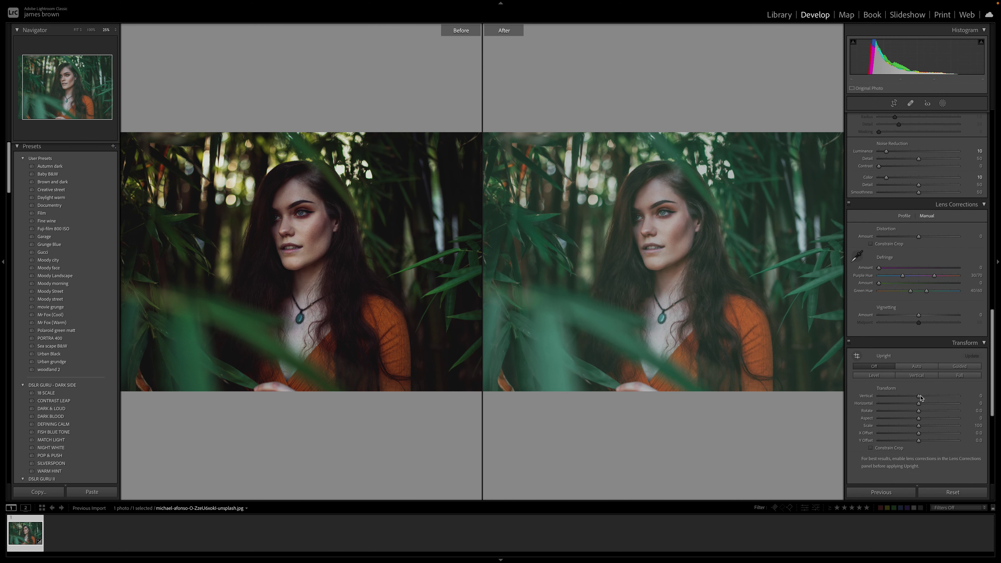
scroll(921, 398, "up", 2)
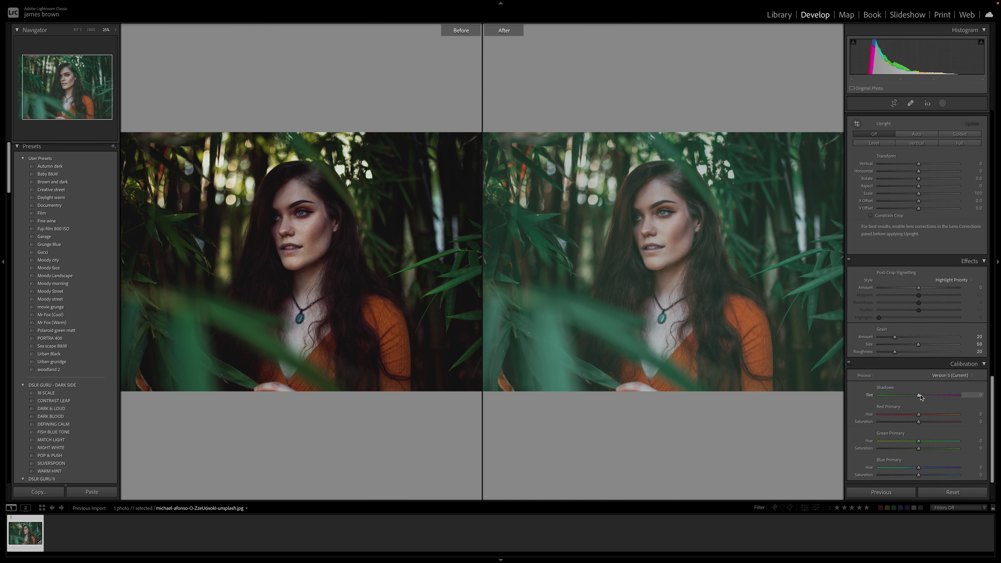
left_click_drag(896, 390, 897, 392)
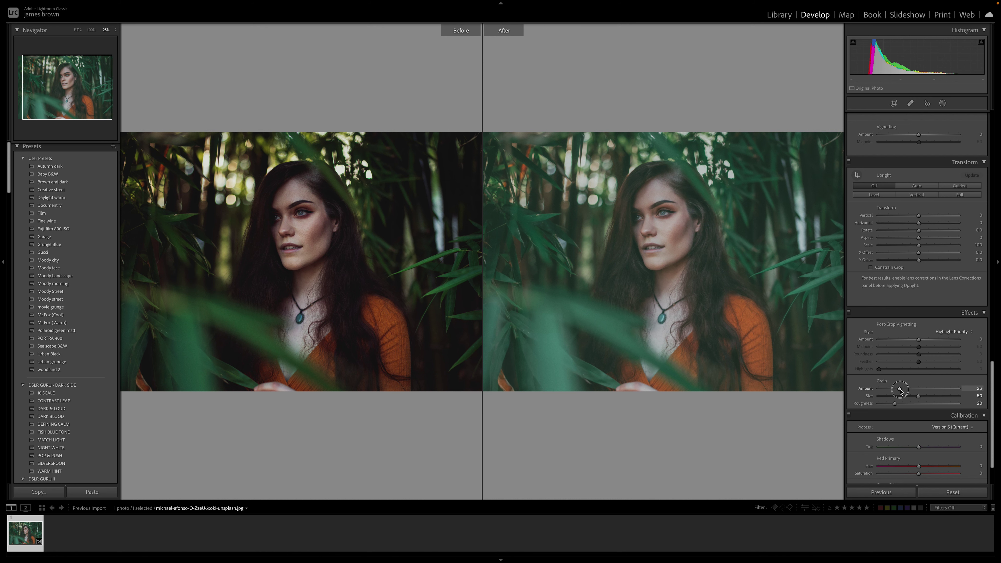
left_click_drag(904, 390, 904, 391)
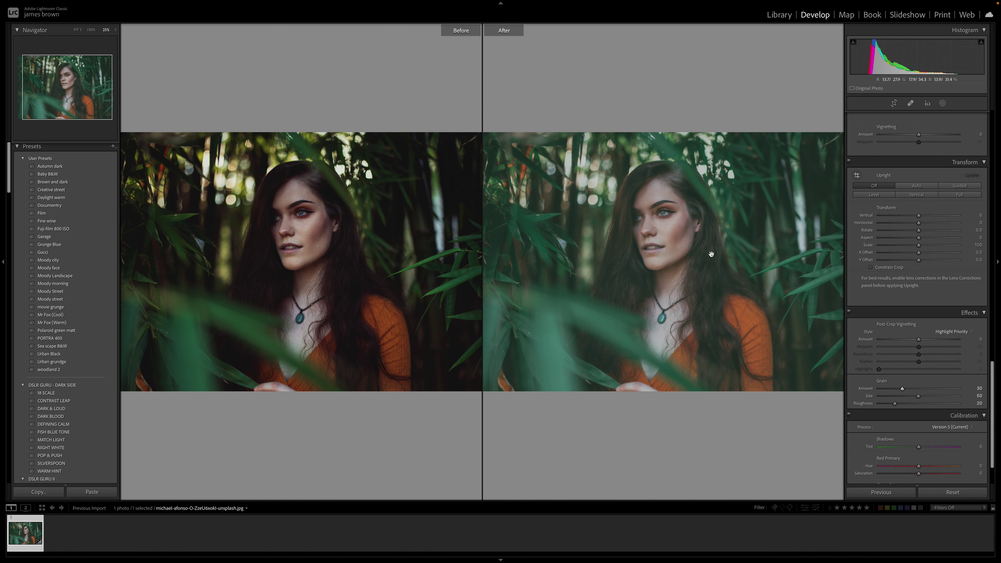
left_click(611, 199)
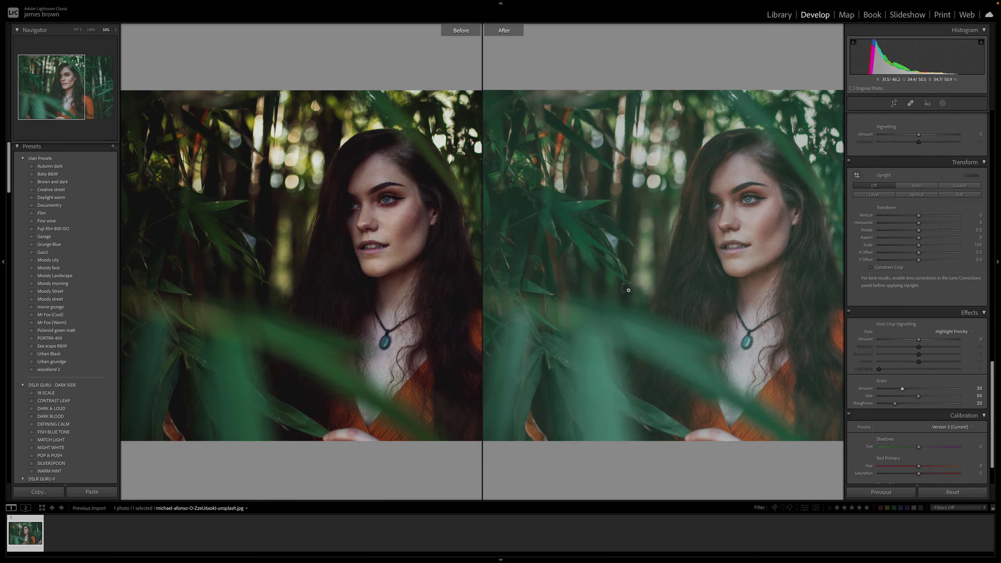
left_click(646, 190)
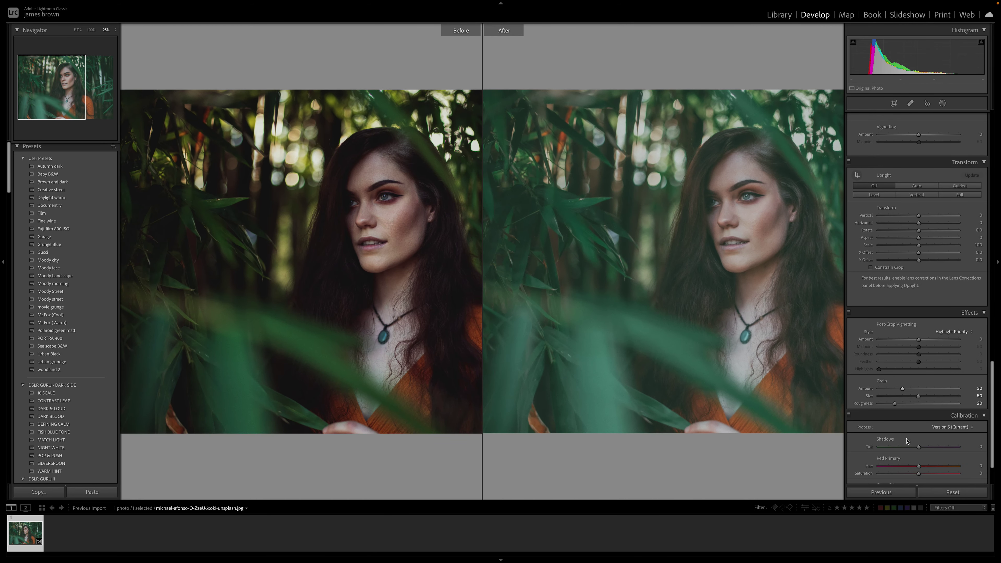
left_click_drag(902, 389, 894, 391)
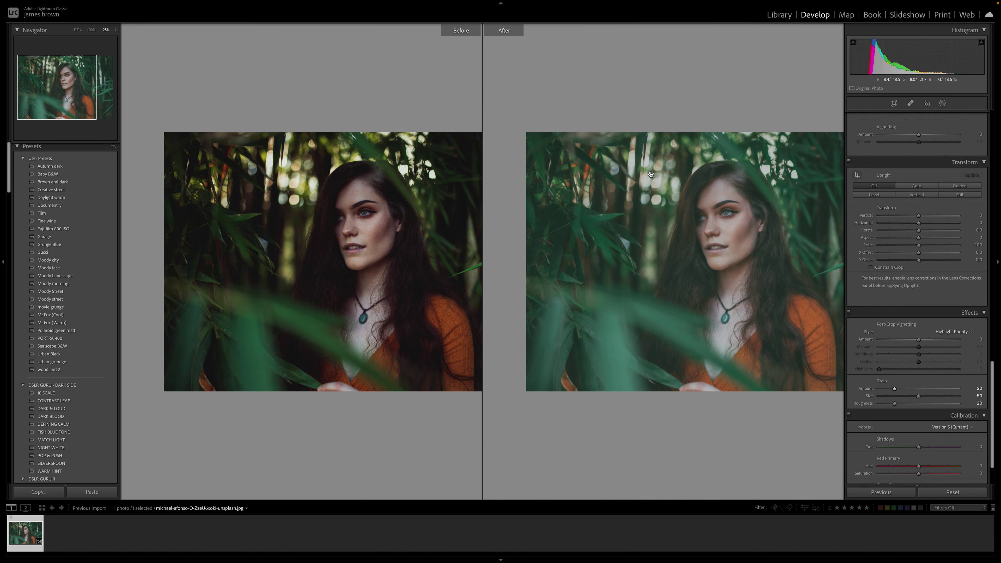
left_click(662, 175)
left_click(634, 191)
mouse_move(630, 193)
left_mouse_down()
mouse_move(608, 208)
mouse_move(618, 205)
left_mouse_up()
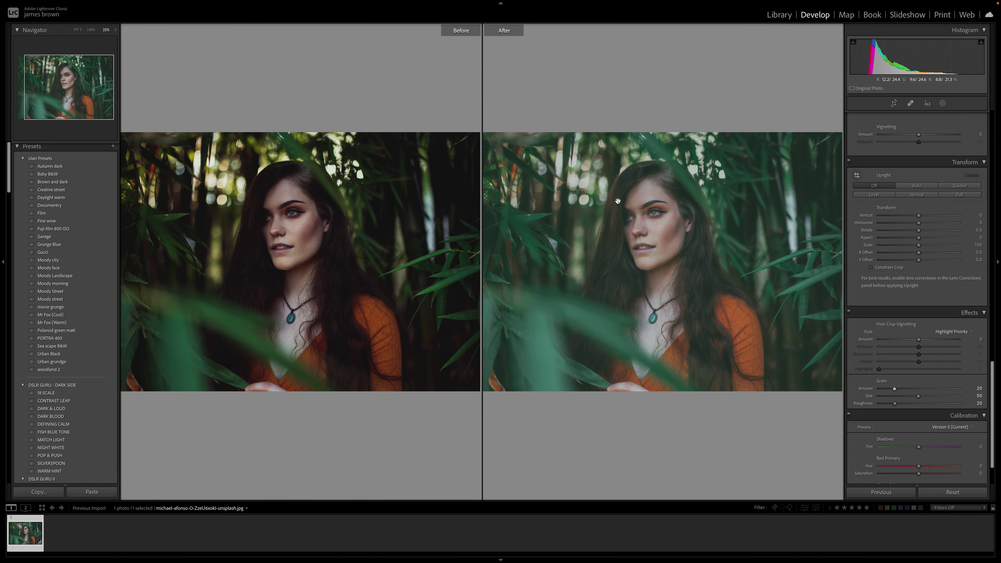